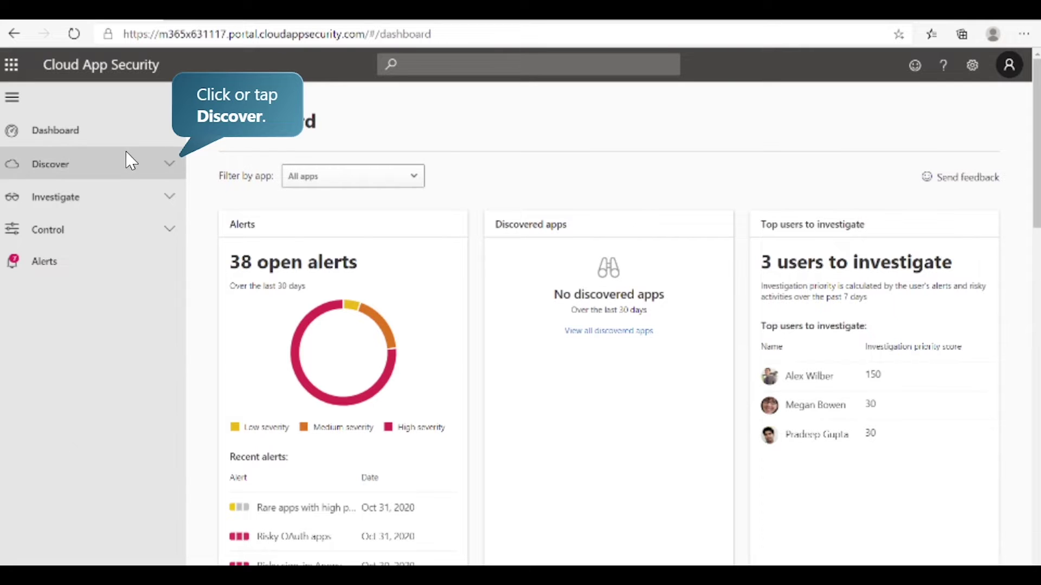
# Start a new Cloud Discovery snapshot report and name it "Sample Report"
pyautogui.click(111, 163)
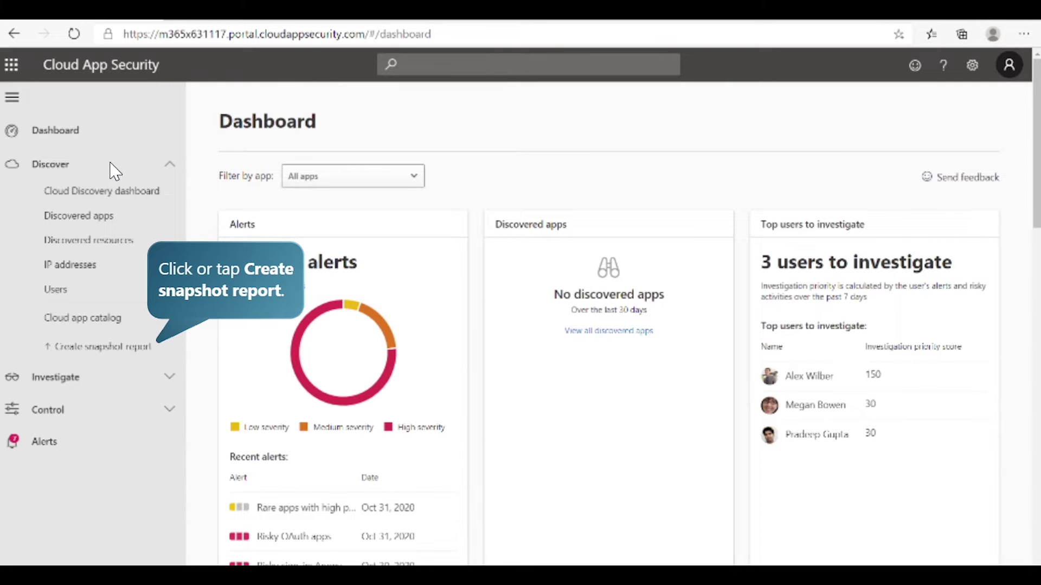
pyautogui.click(130, 357)
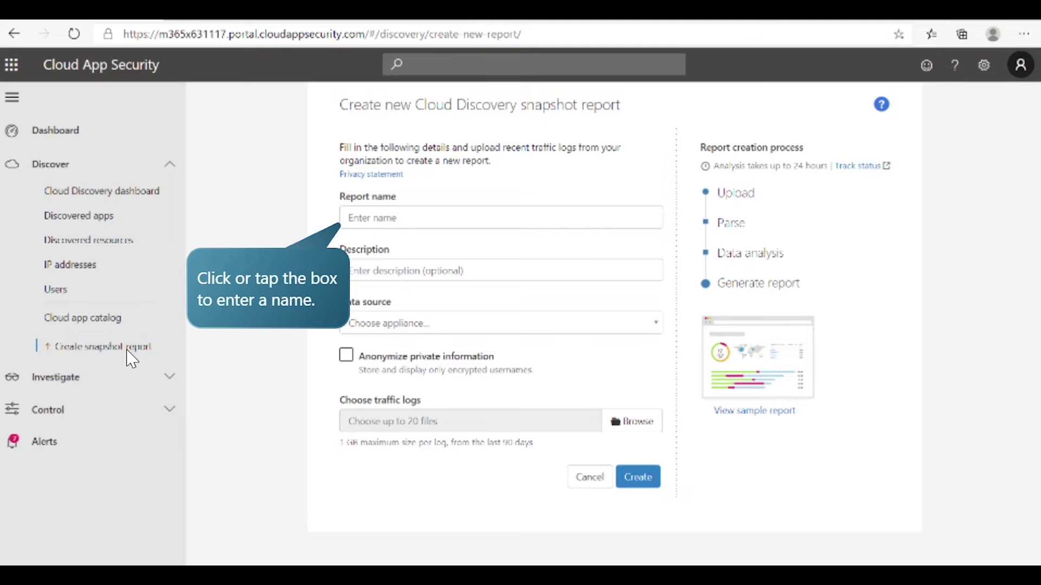
pyautogui.click(358, 227)
pyautogui.write('Sample Report')
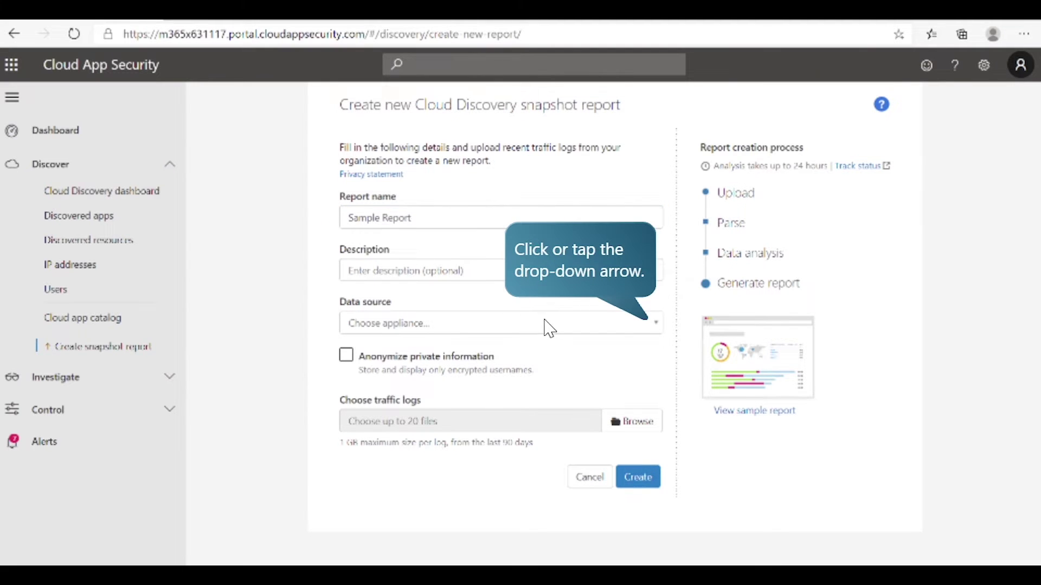
# Set the report's data source to Squid (Common) and enable anonymizing of private information
pyautogui.click(647, 325)
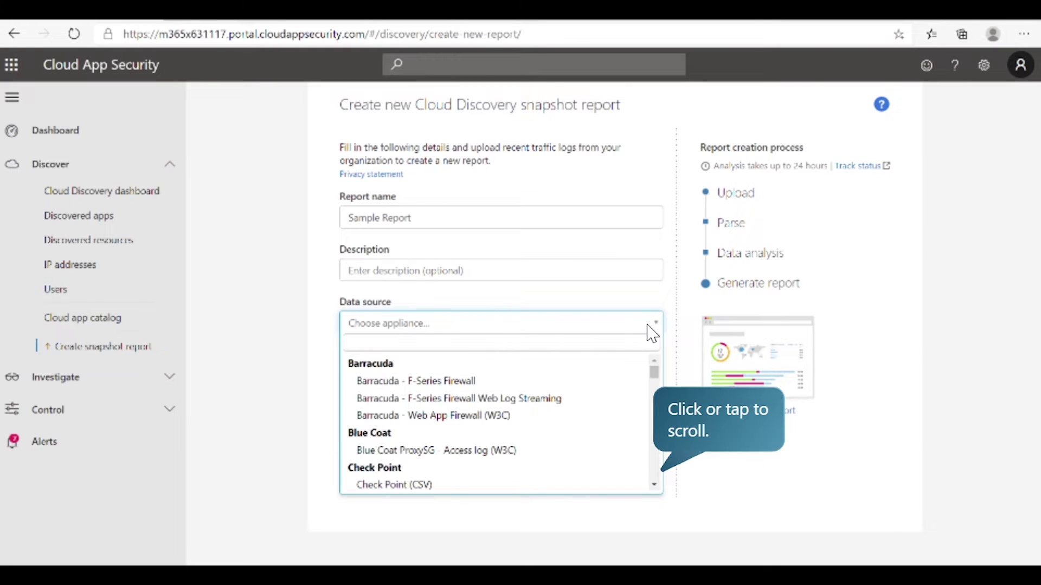
pyautogui.moveTo(654, 371); pyautogui.dragTo(656, 458)
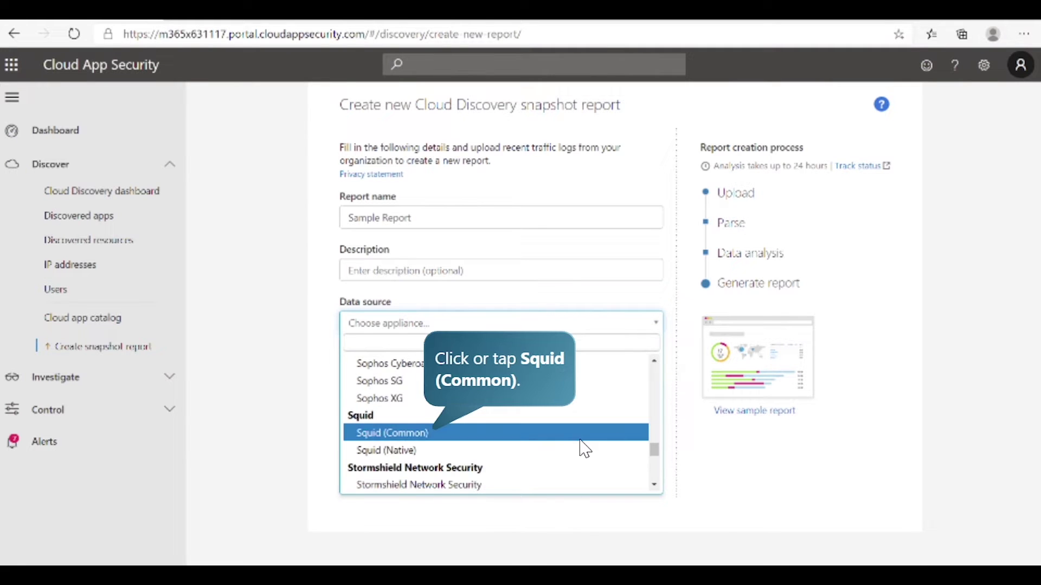
pyautogui.click(571, 437)
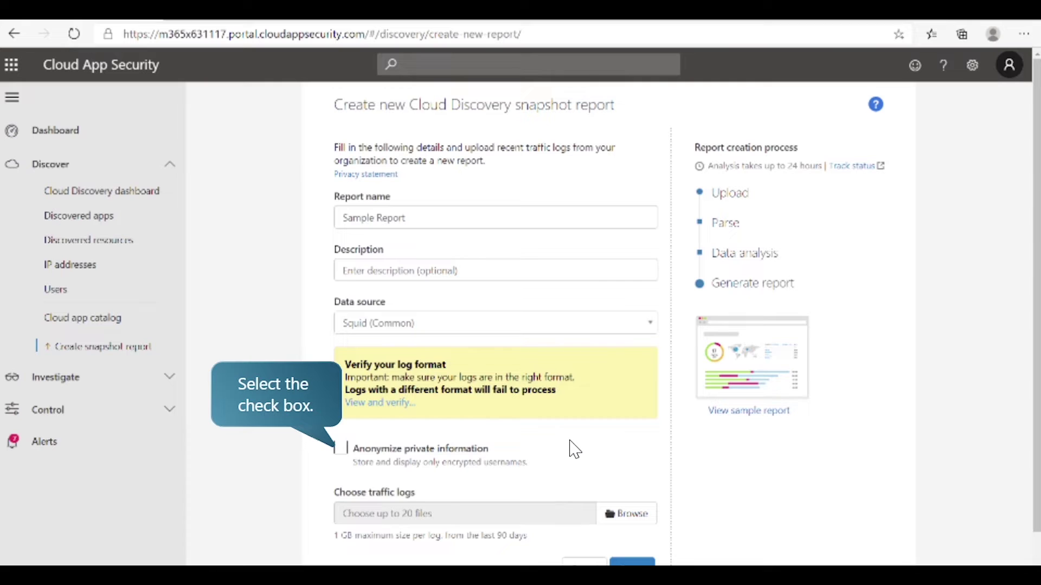
pyautogui.click(455, 459)
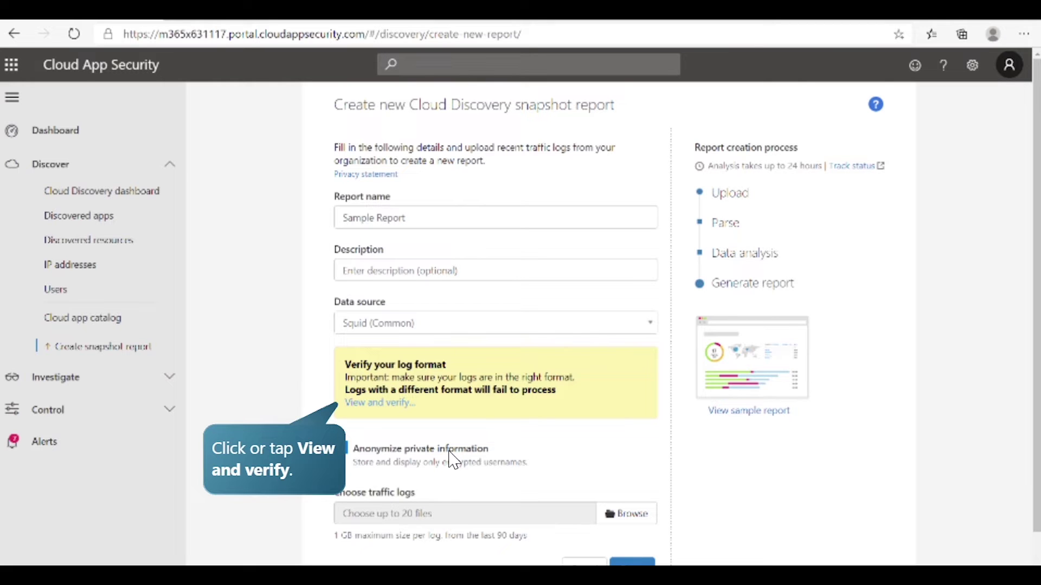
# View the required Squid (Common) log format and download its sample log
pyautogui.click(375, 404)
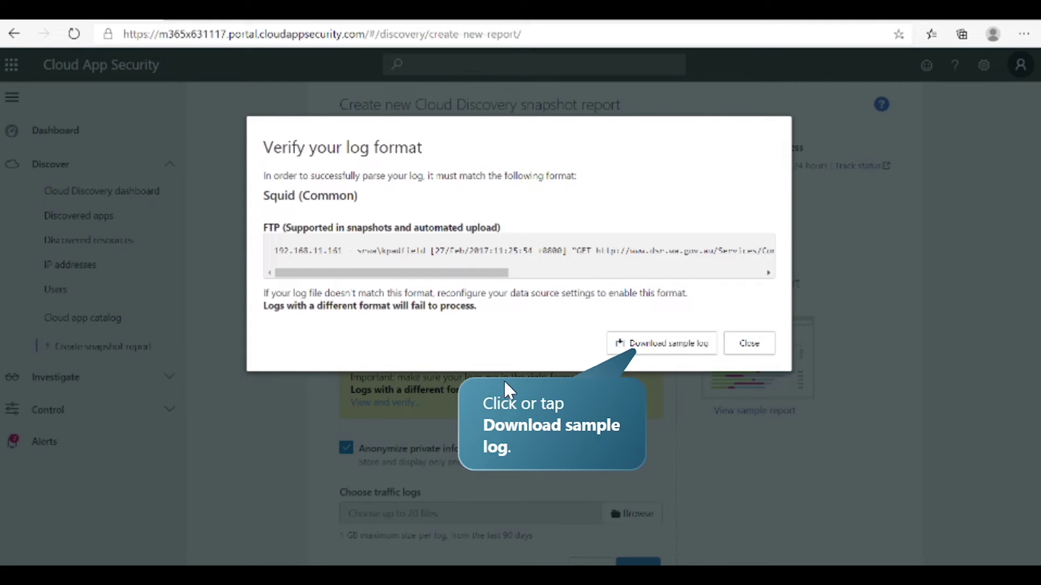
pyautogui.click(629, 349)
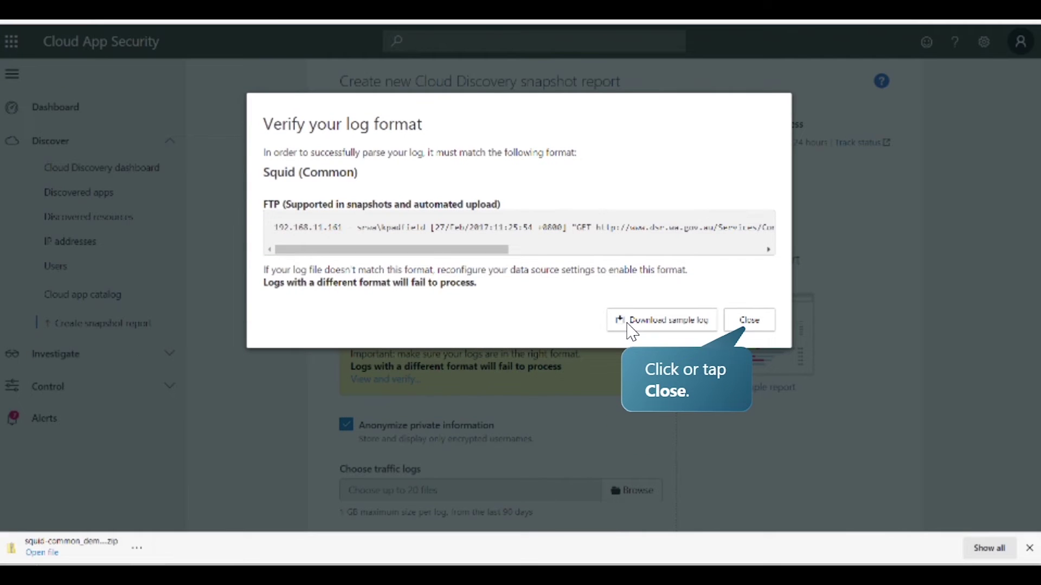
pyautogui.click(749, 320)
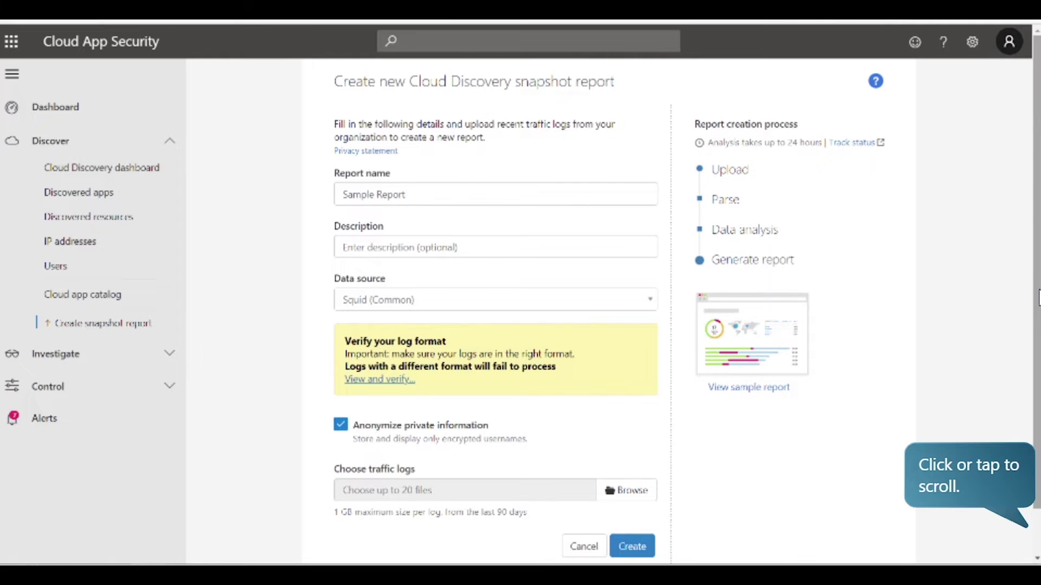
# Attach squid-common_demo_log.log from the Sample Logs folder as the traffic log and create the snapshot report
pyautogui.click(1038, 298)
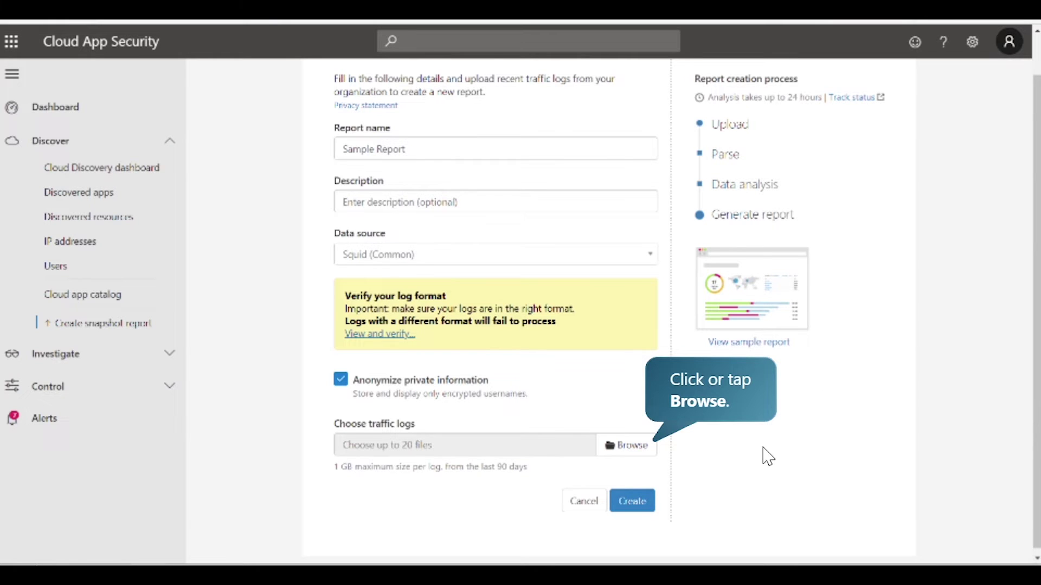
pyautogui.click(643, 453)
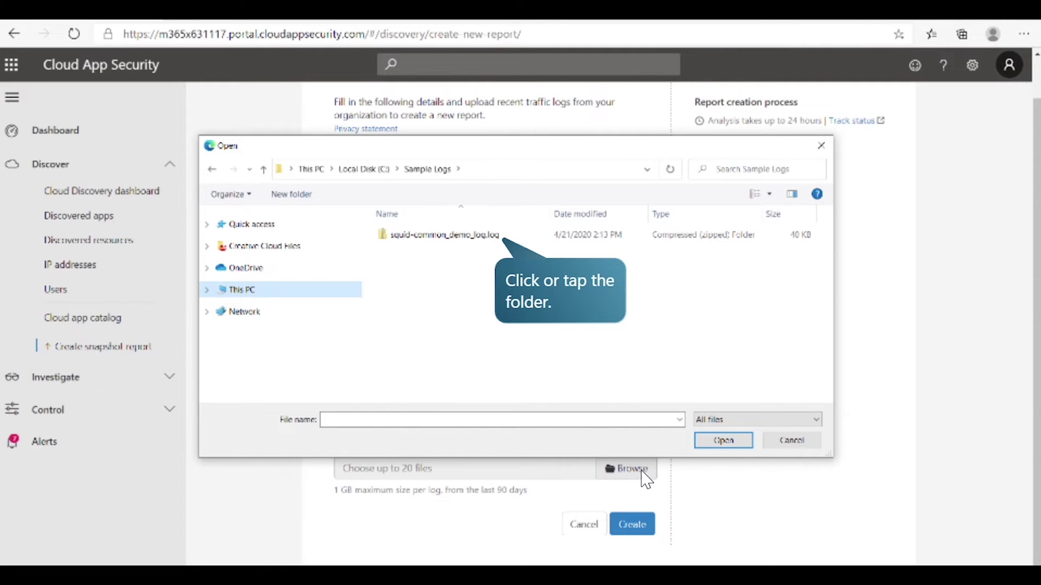
pyautogui.click(477, 238)
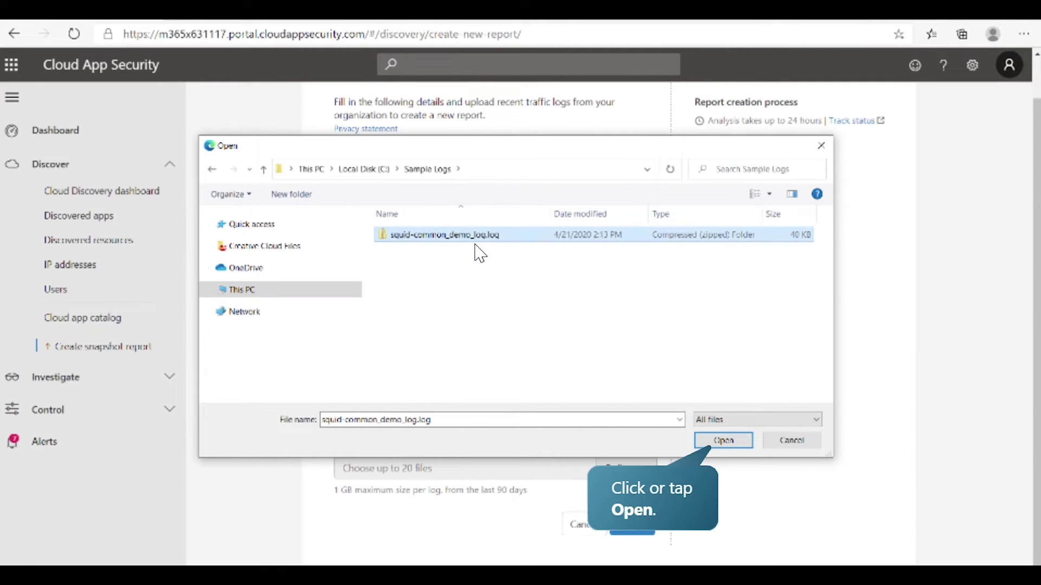
pyautogui.click(724, 441)
pyautogui.click(642, 526)
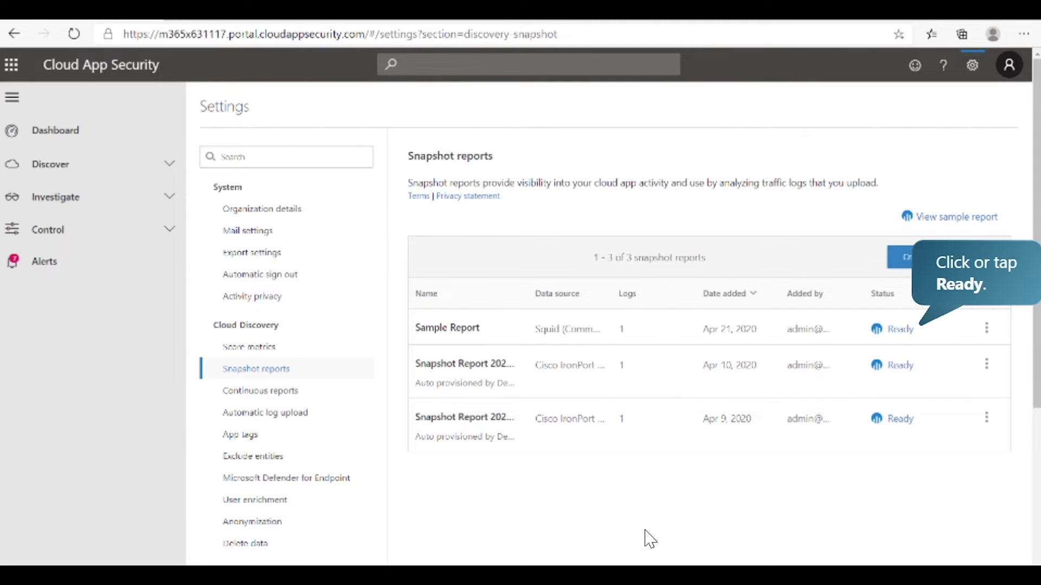
# Open the finished Sample Report and review its Cloud Discovery dashboard, including discovered apps, top entities and headquarters locations
pyautogui.click(891, 332)
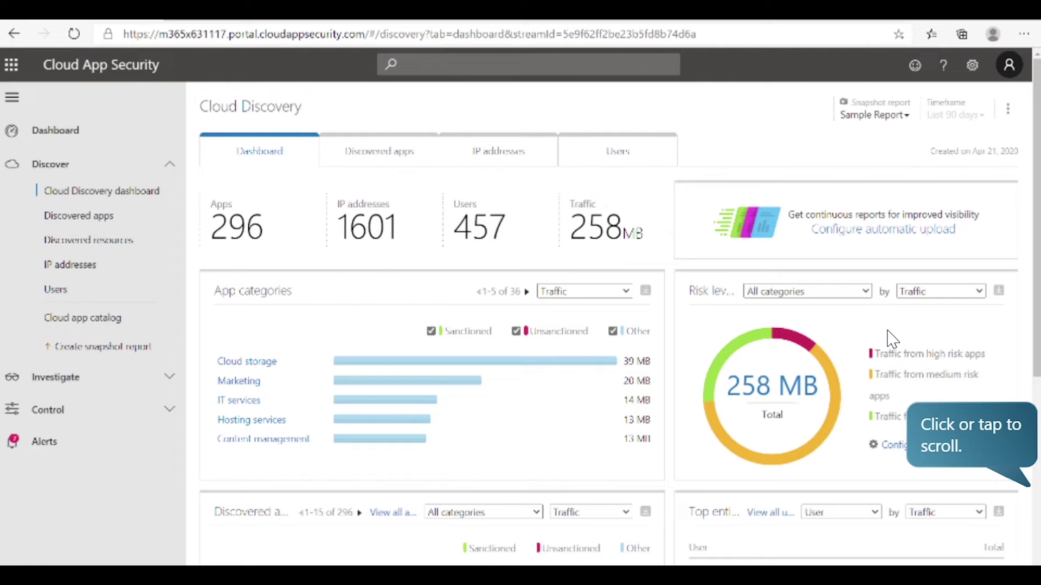
pyautogui.click(1036, 254)
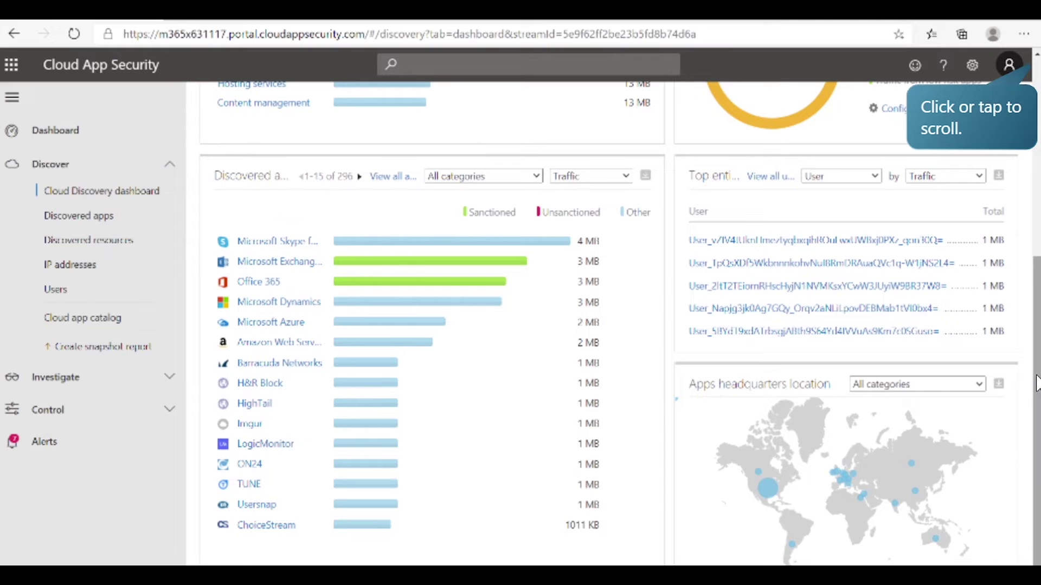
pyautogui.click(1036, 383)
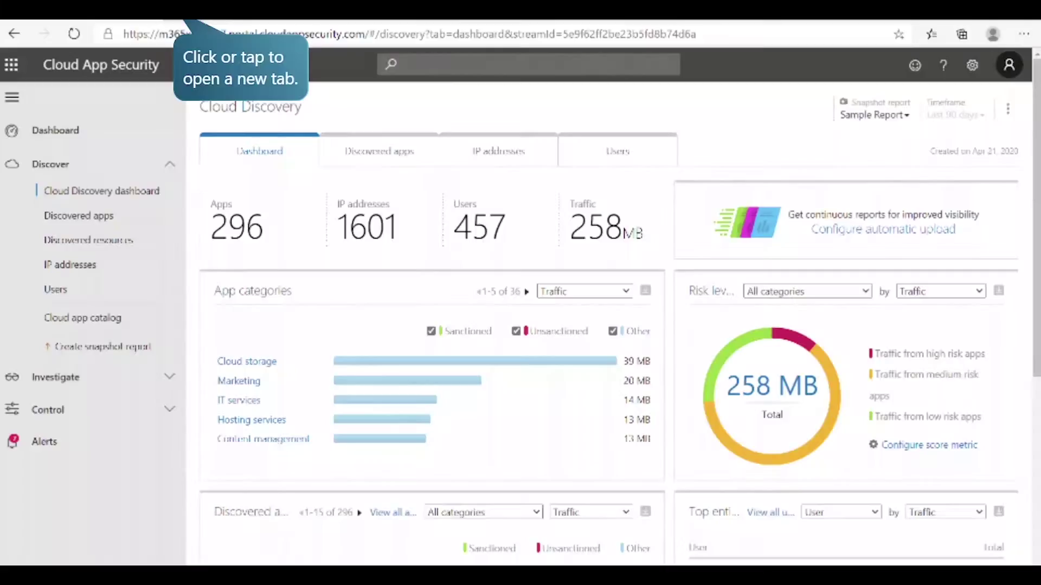
# Switch to Microsoft Defender Security Center in a new browser tab and open its advanced features settings
pyautogui.click(181, 22)
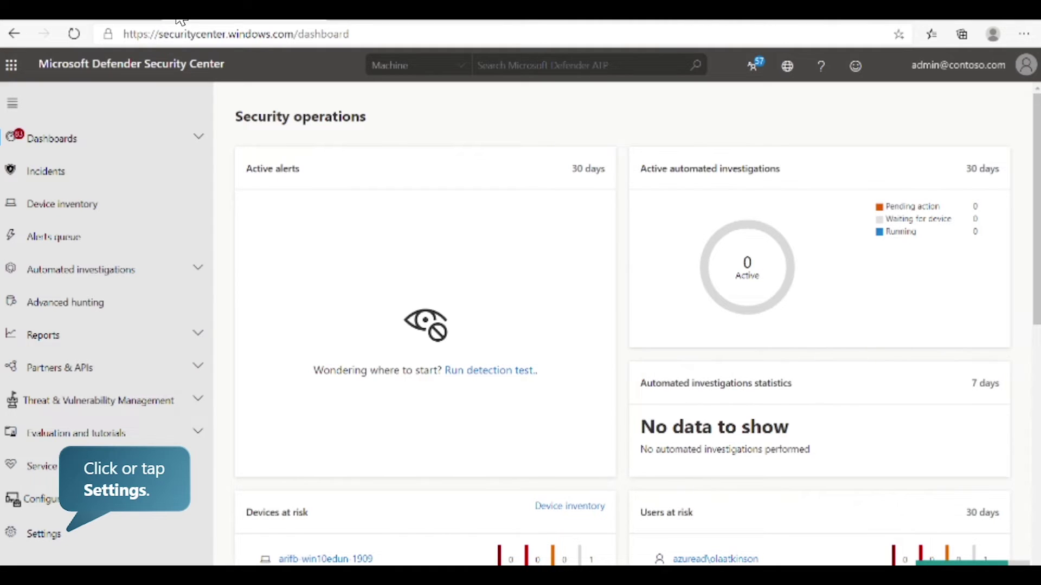
pyautogui.click(107, 545)
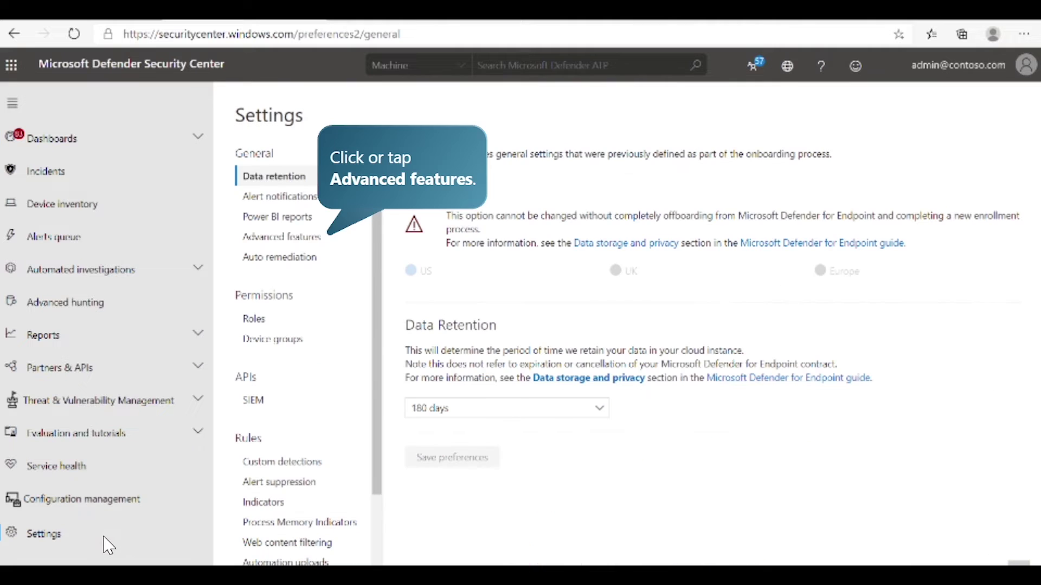
pyautogui.click(295, 244)
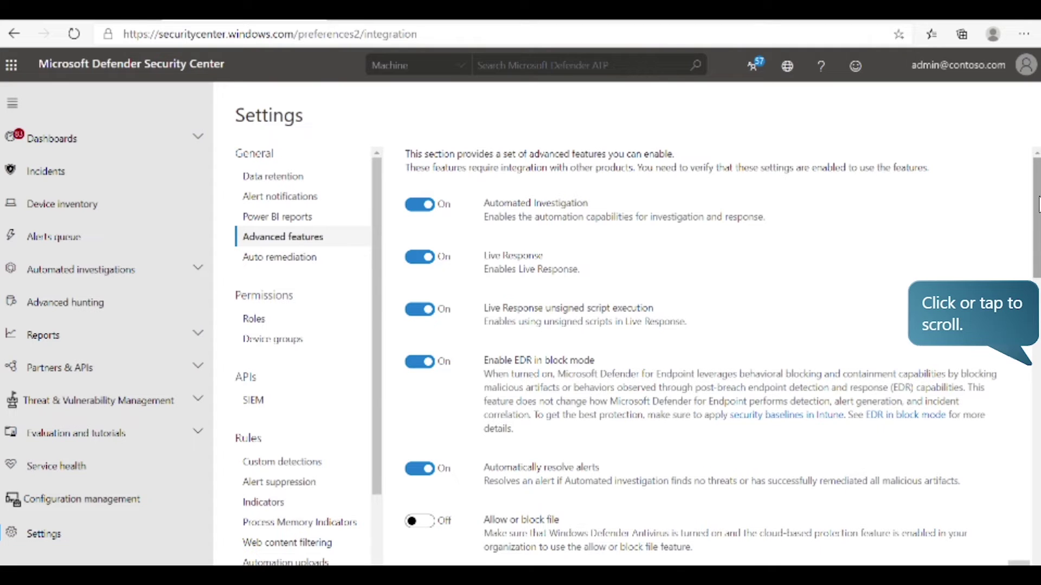
# Turn on the Microsoft Cloud App Security integration, save the preferences and close the Defender Security Center tab
pyautogui.click(1036, 266)
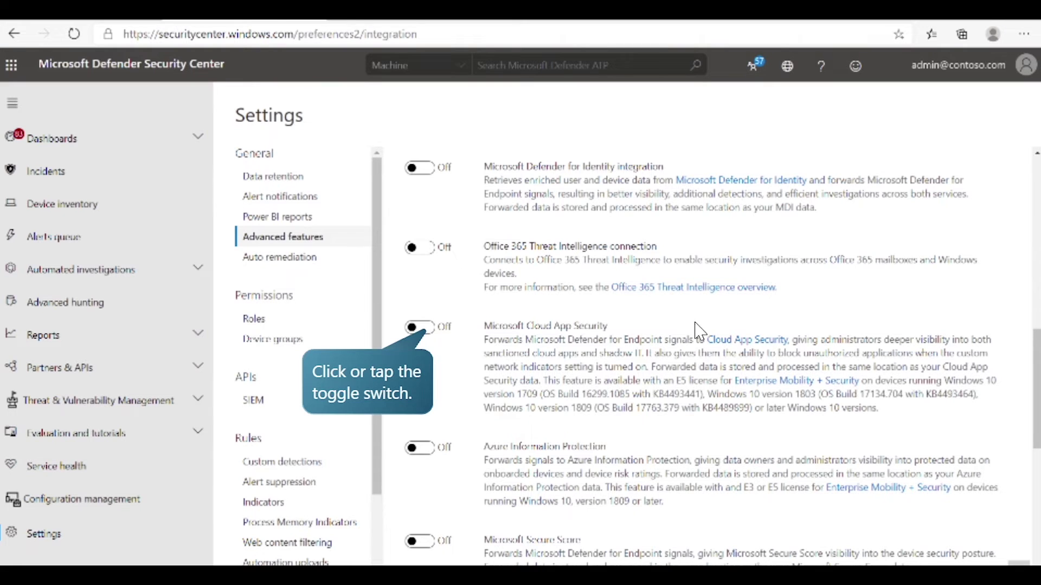
pyautogui.click(429, 333)
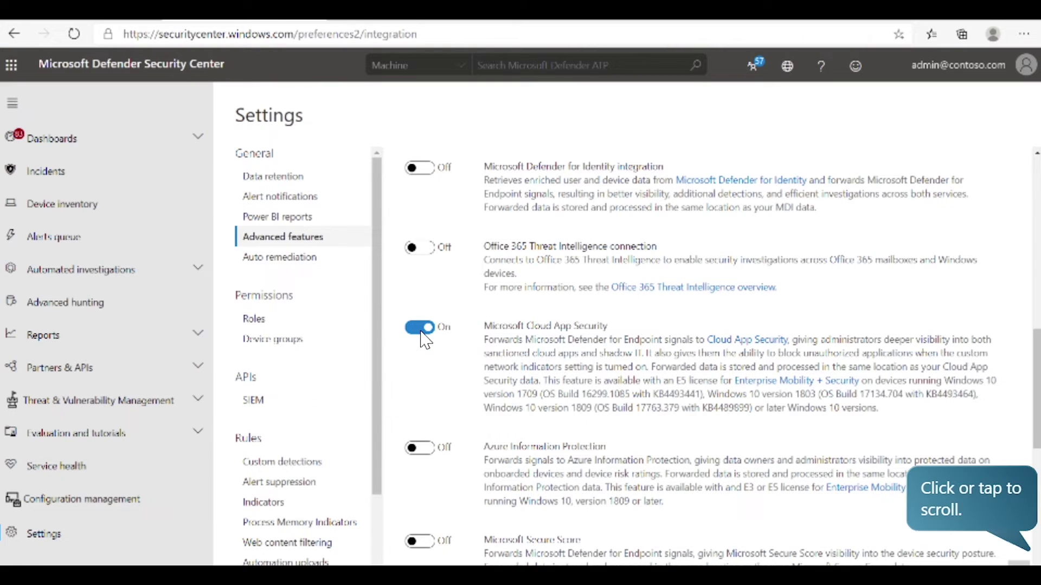
pyautogui.click(1033, 360)
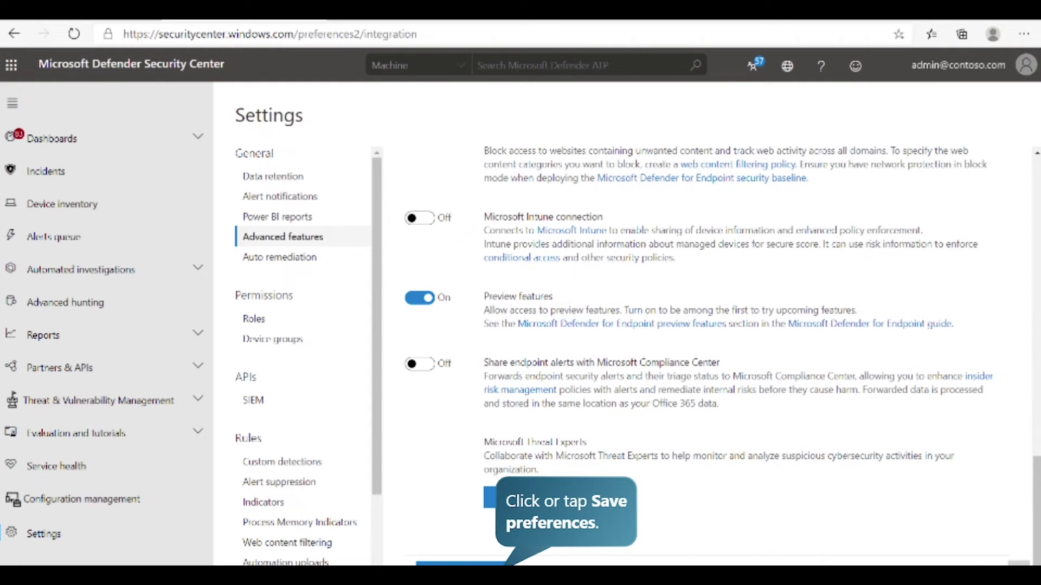
pyautogui.click(460, 563)
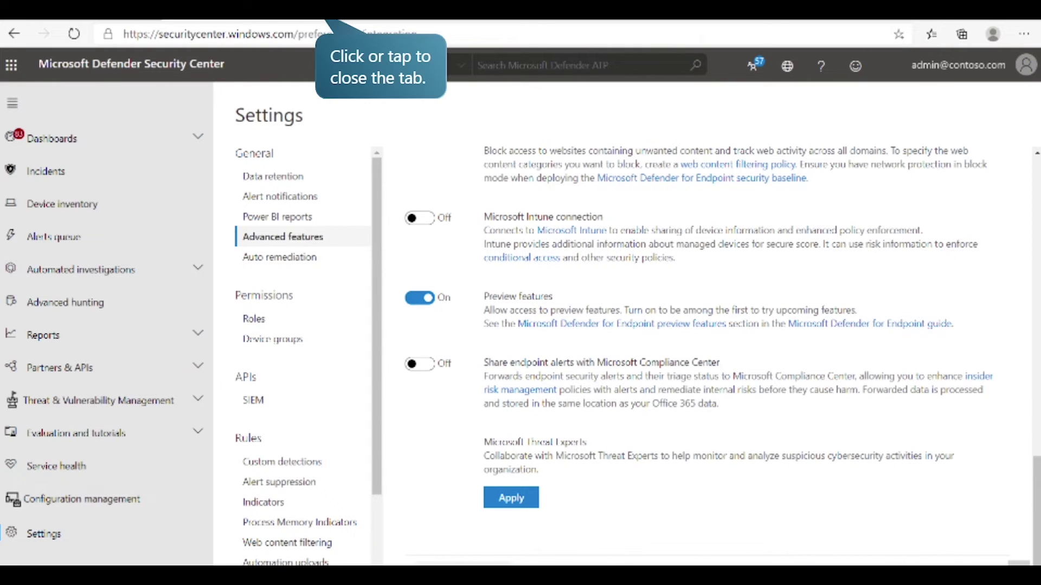
pyautogui.click(322, 22)
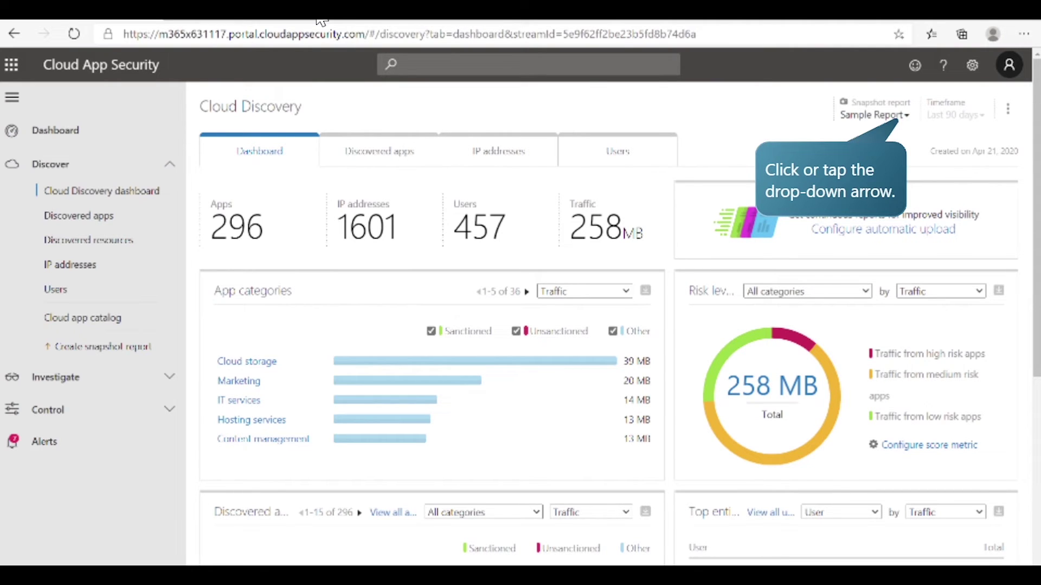
# Switch Cloud Discovery to the Win10 Endpoint Users continuous report and view the overview of the machine prod-win10
pyautogui.click(866, 115)
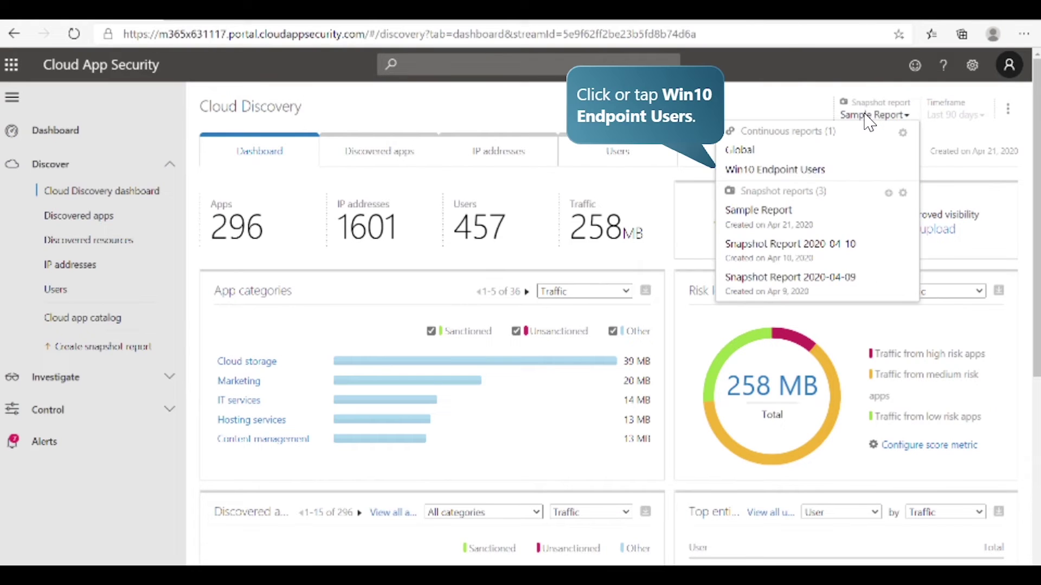
pyautogui.click(788, 171)
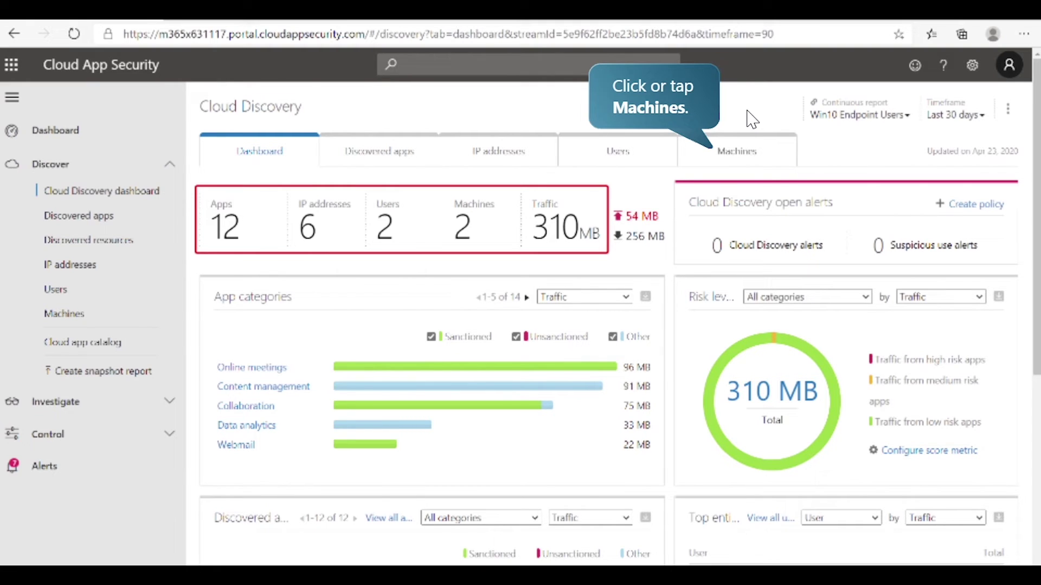
pyautogui.click(723, 161)
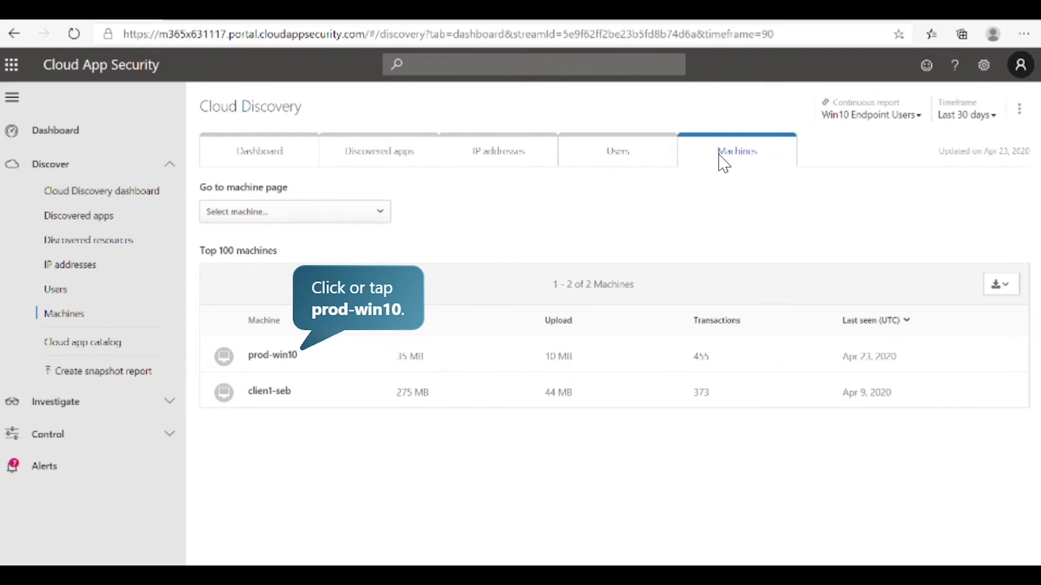
pyautogui.click(296, 356)
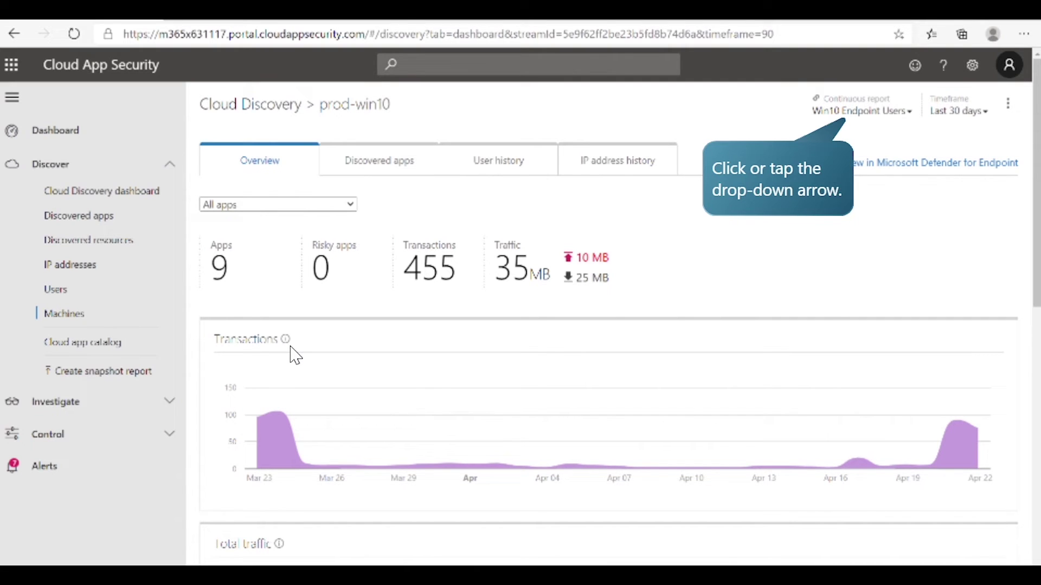
# Return to the Sample Report and examine the risk information for Office 365 among its discovered apps
pyautogui.click(852, 114)
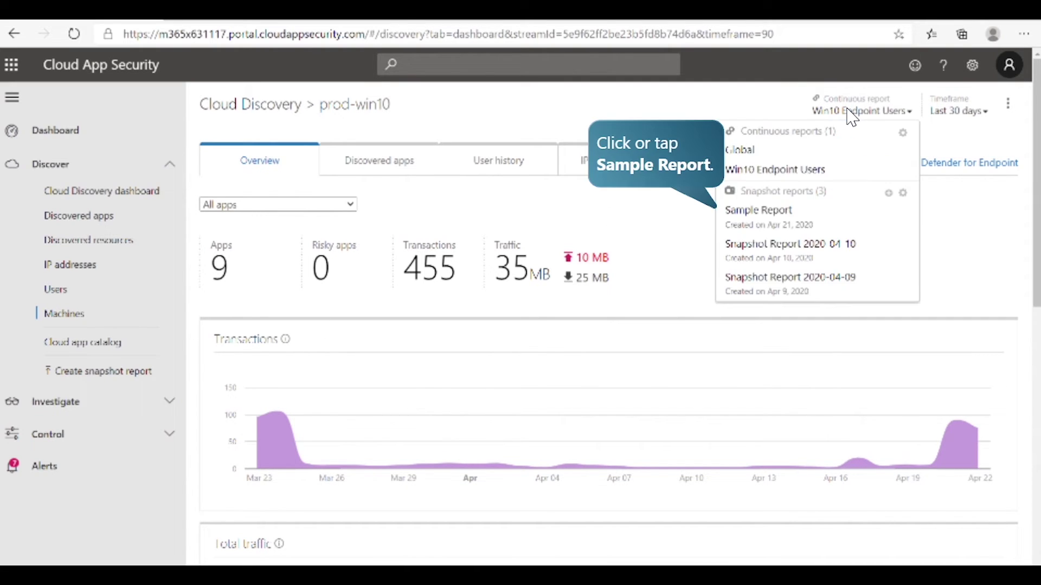
pyautogui.click(778, 212)
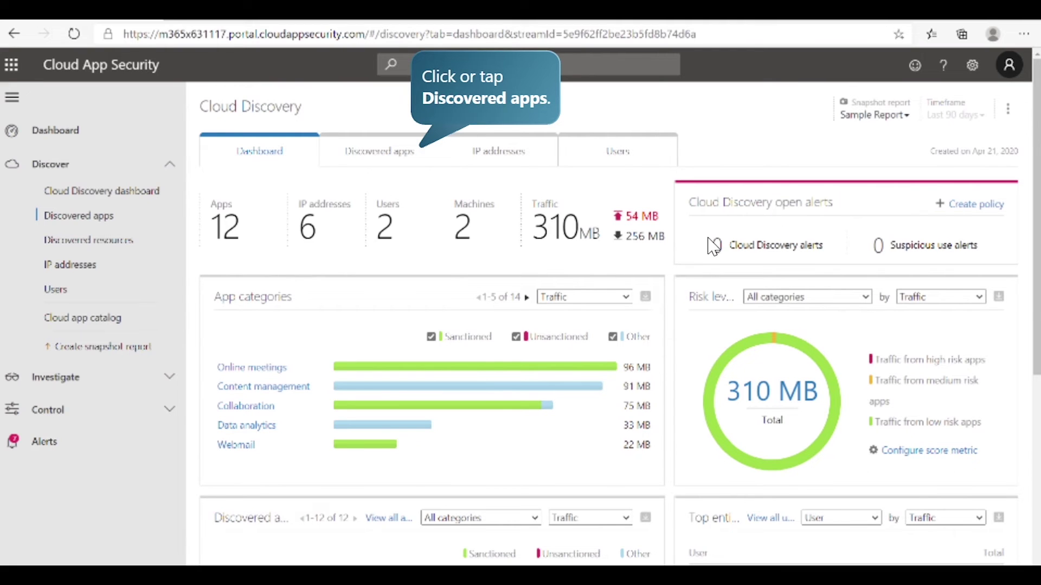
pyautogui.click(394, 157)
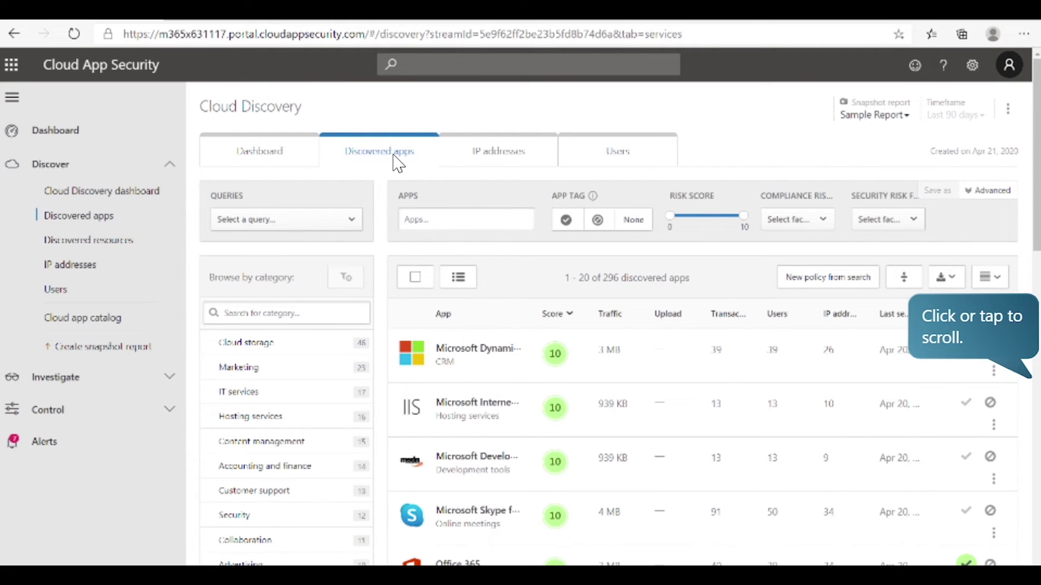
pyautogui.click(1035, 238)
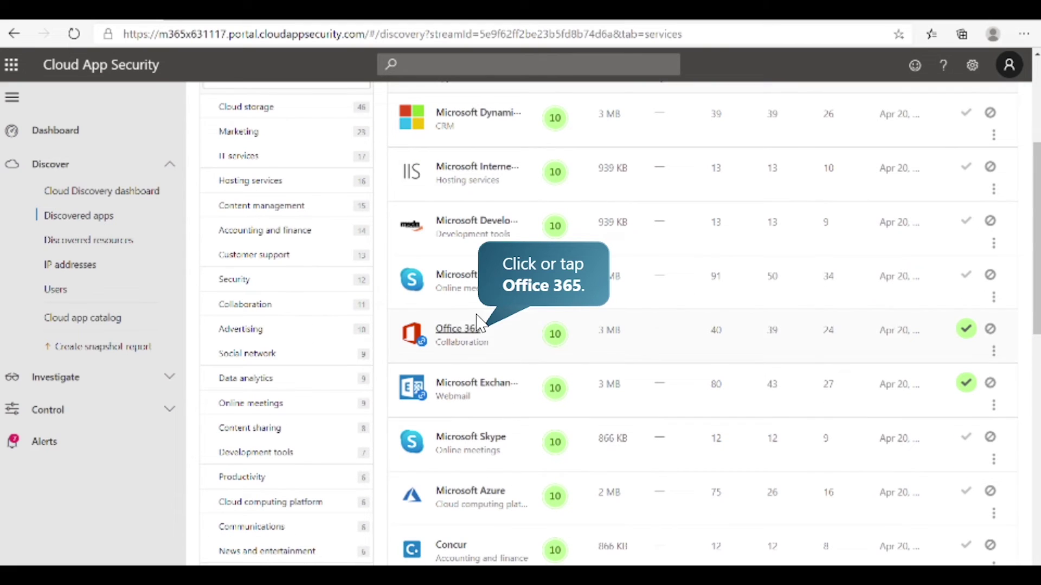
pyautogui.click(443, 335)
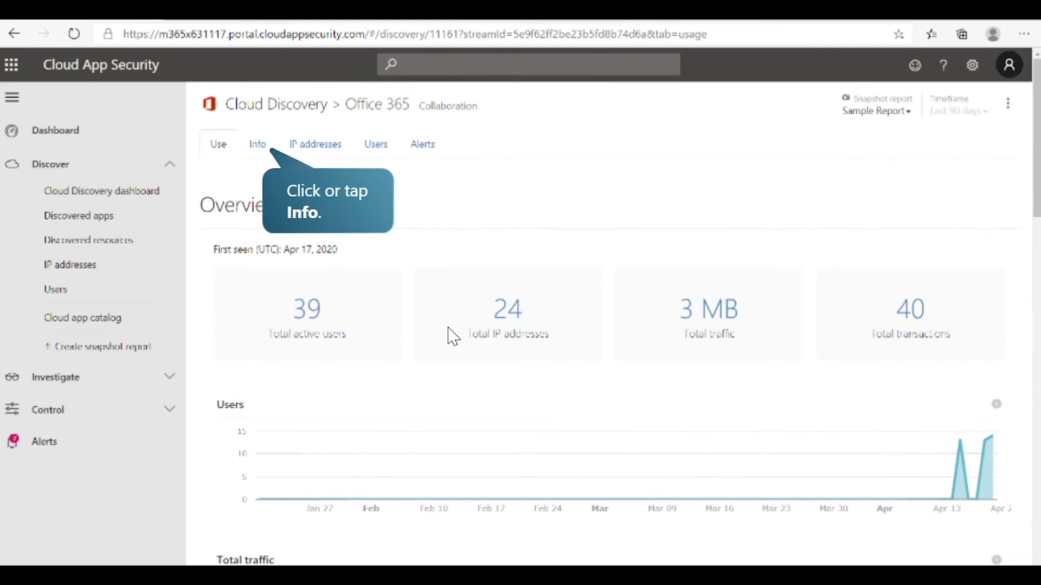
pyautogui.click(265, 147)
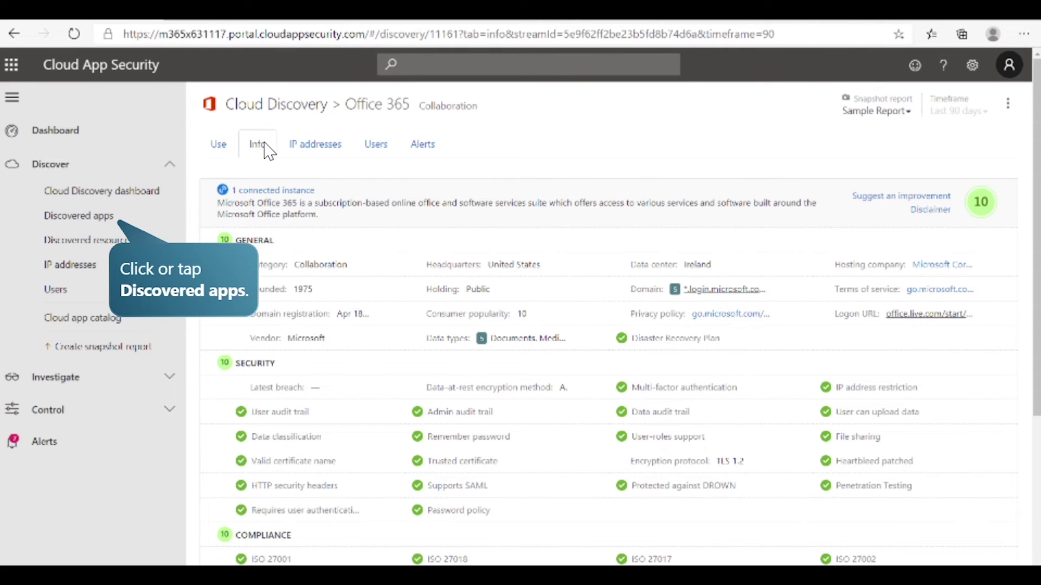
# Filter the discovered apps to a risk score range of 0 to 3 and the Cloud storage category
pyautogui.click(115, 220)
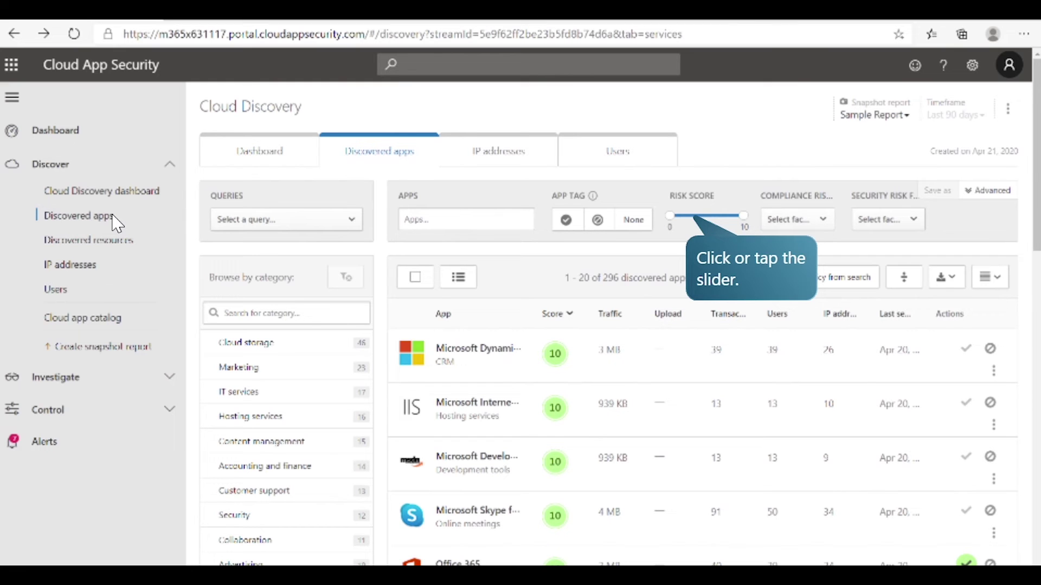
pyautogui.click(685, 228)
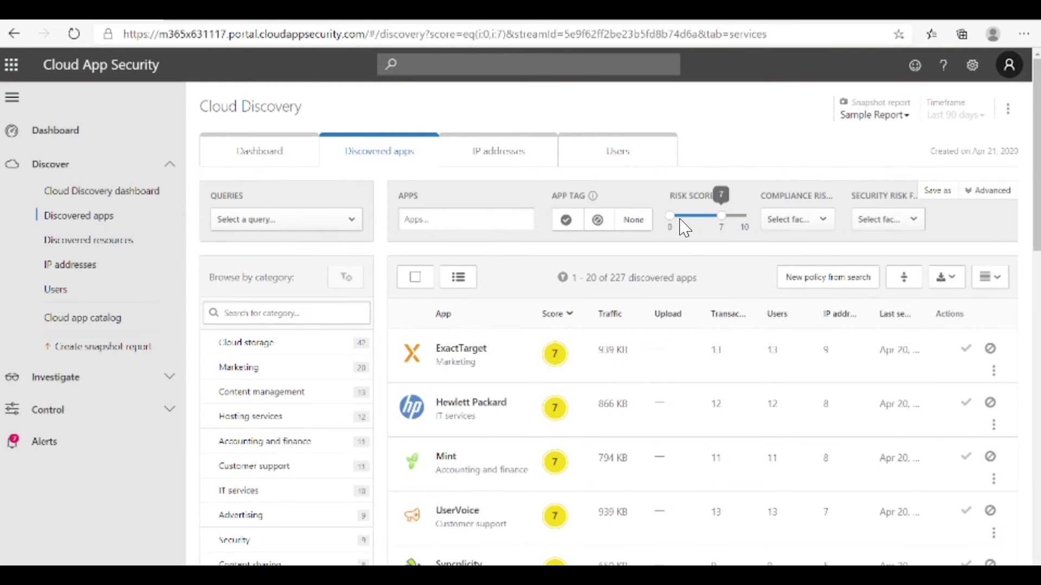
pyautogui.press('Left')
pyautogui.press('Left')
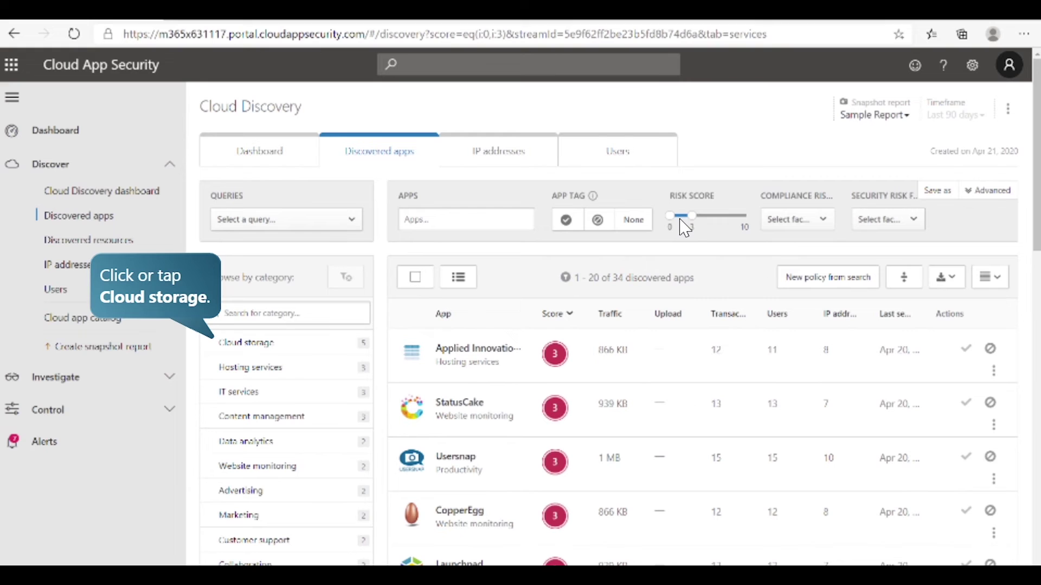
pyautogui.click(271, 355)
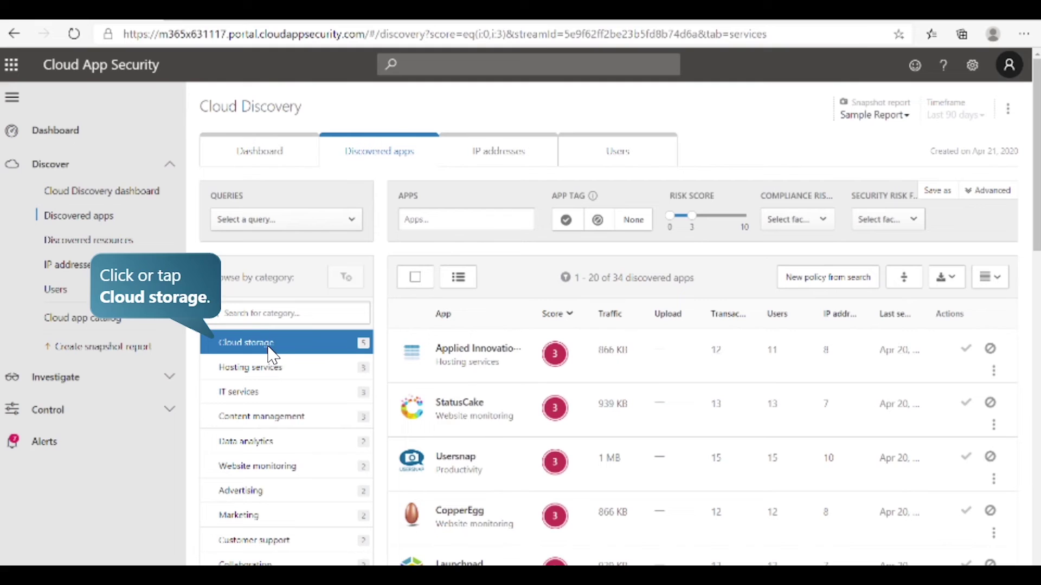
pyautogui.click(272, 355)
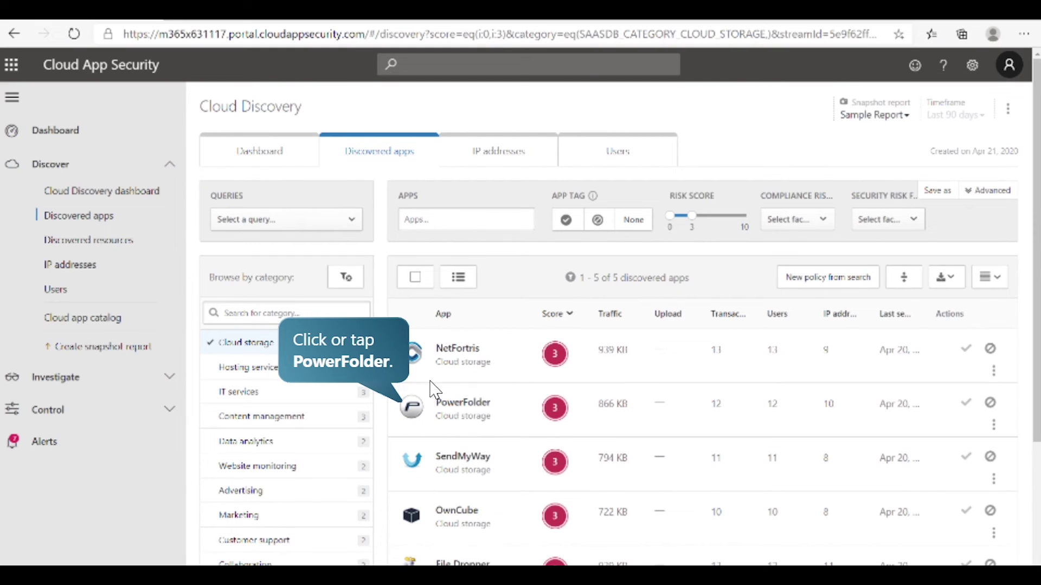
# Examine the risk information for PowerFolder and return to the filtered discovered apps
pyautogui.click(455, 404)
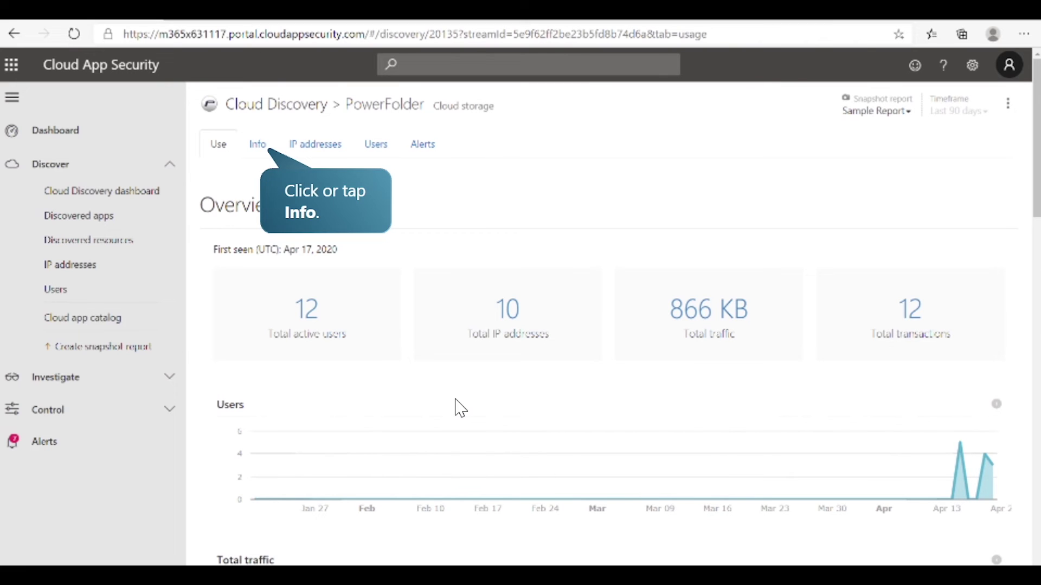
pyautogui.click(263, 152)
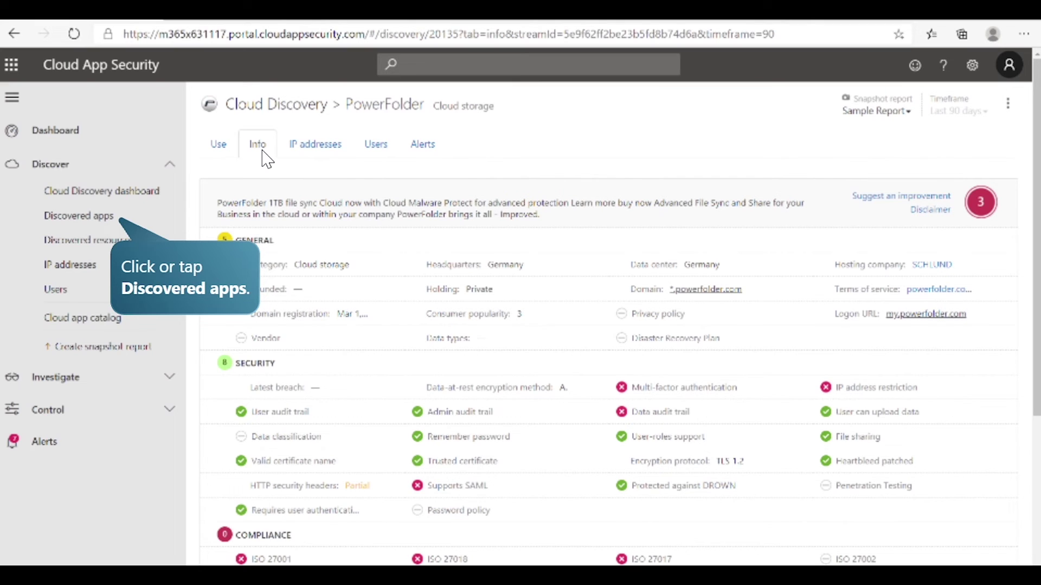
pyautogui.click(121, 213)
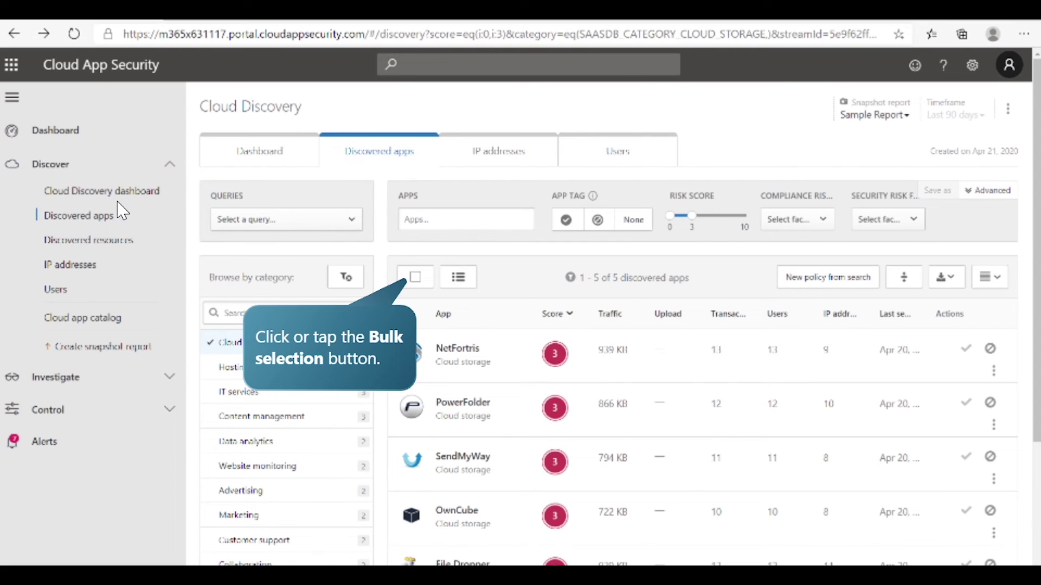
# Select all filtered cloud storage apps on the page and tag them as unsanctioned
pyautogui.click(416, 278)
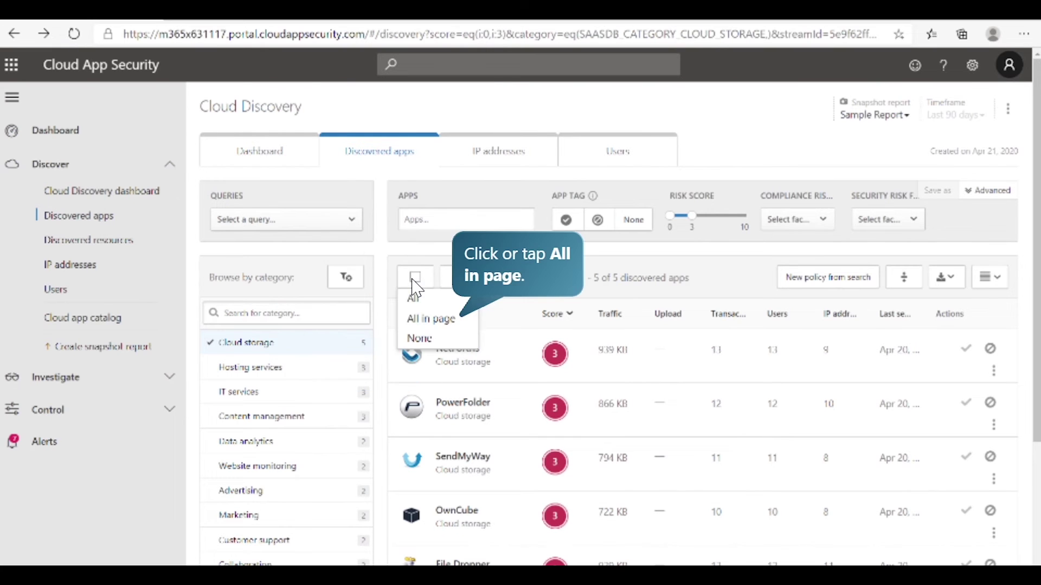
pyautogui.click(418, 320)
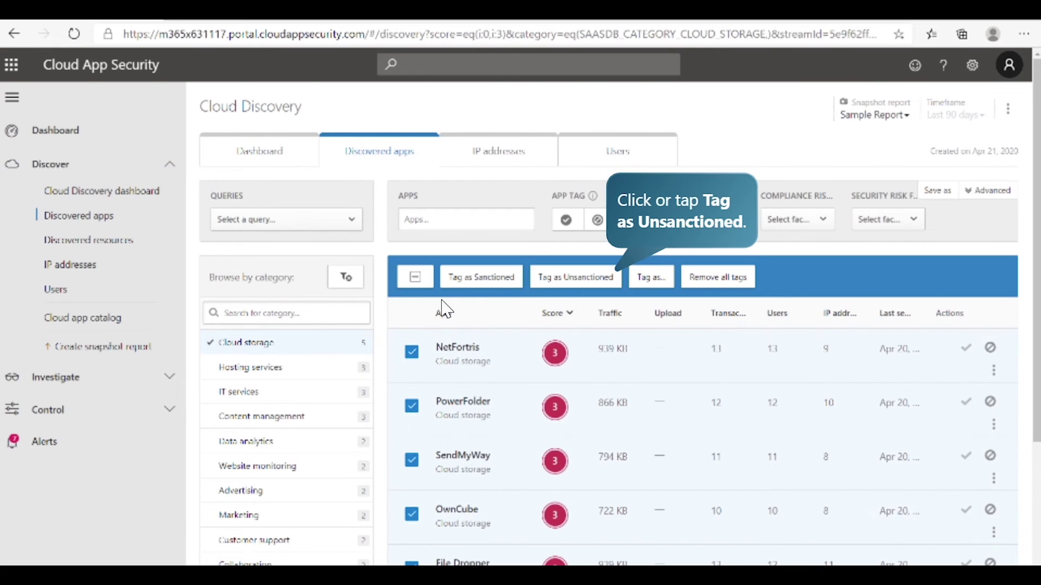
pyautogui.click(604, 280)
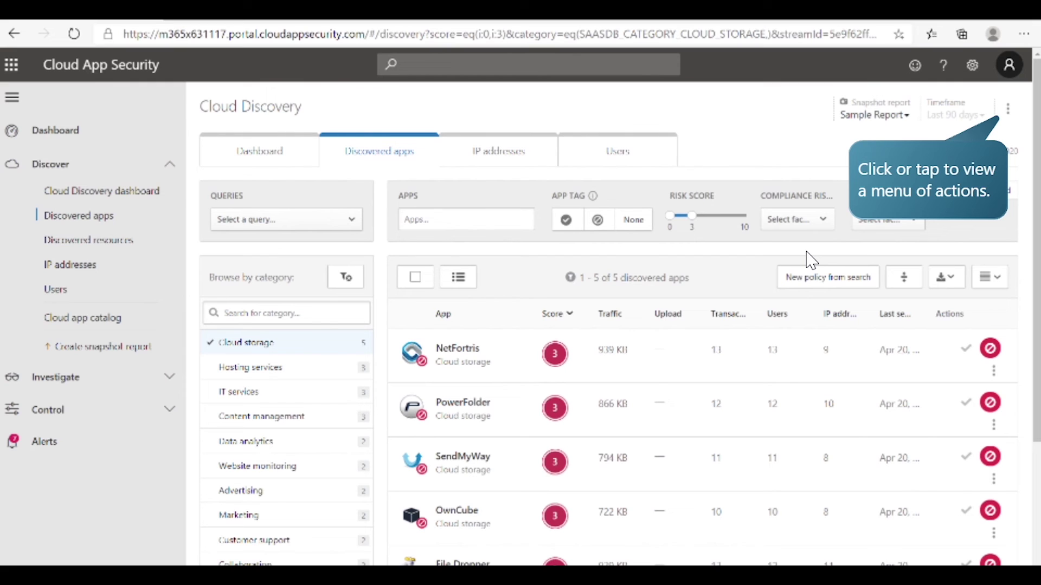
# Generate a block script for the unsanctioned apps with PA Series Firewall as the appliance
pyautogui.click(1008, 109)
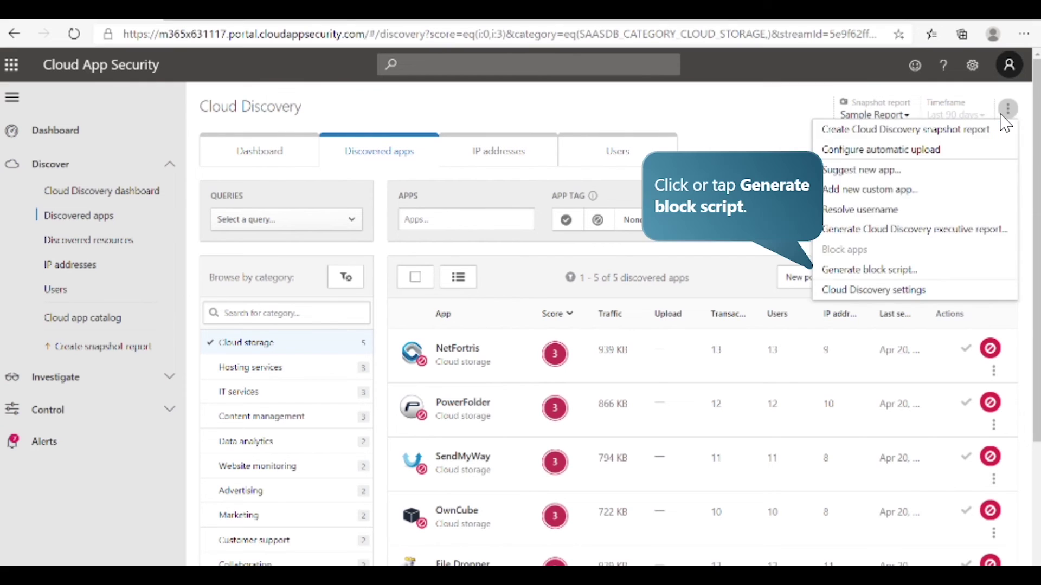
pyautogui.click(884, 270)
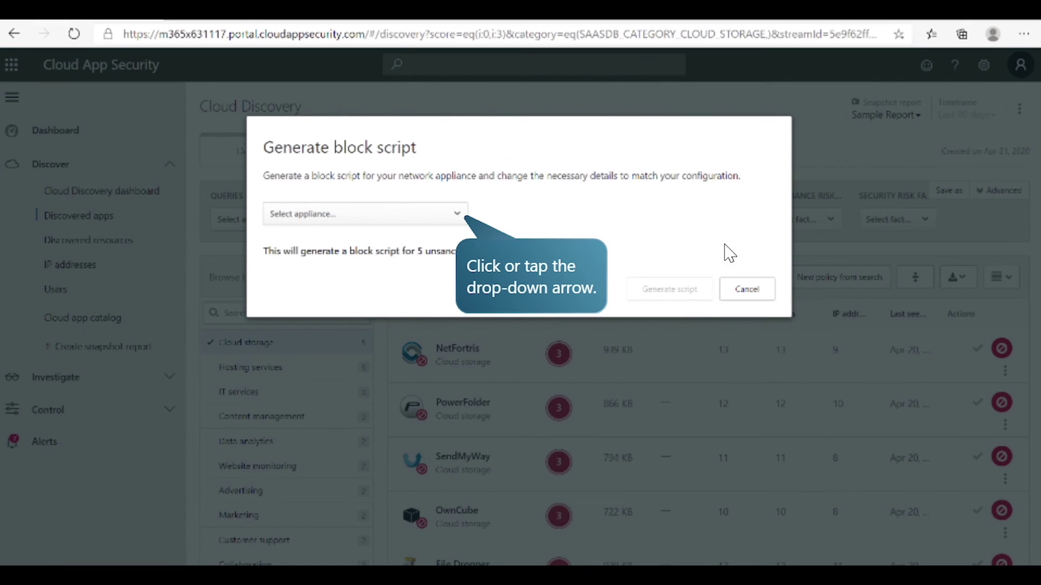
pyautogui.click(458, 216)
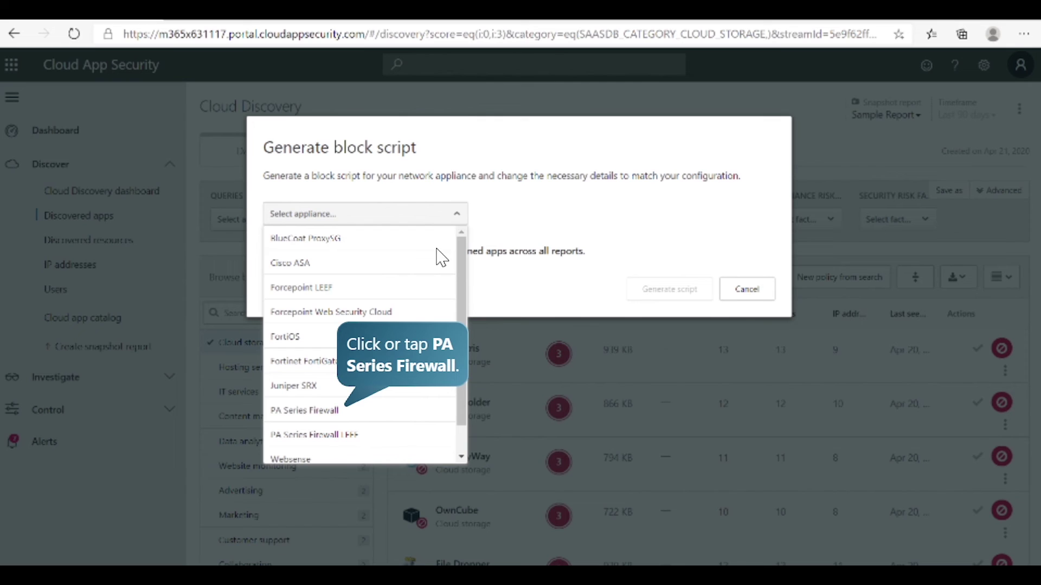
pyautogui.click(359, 412)
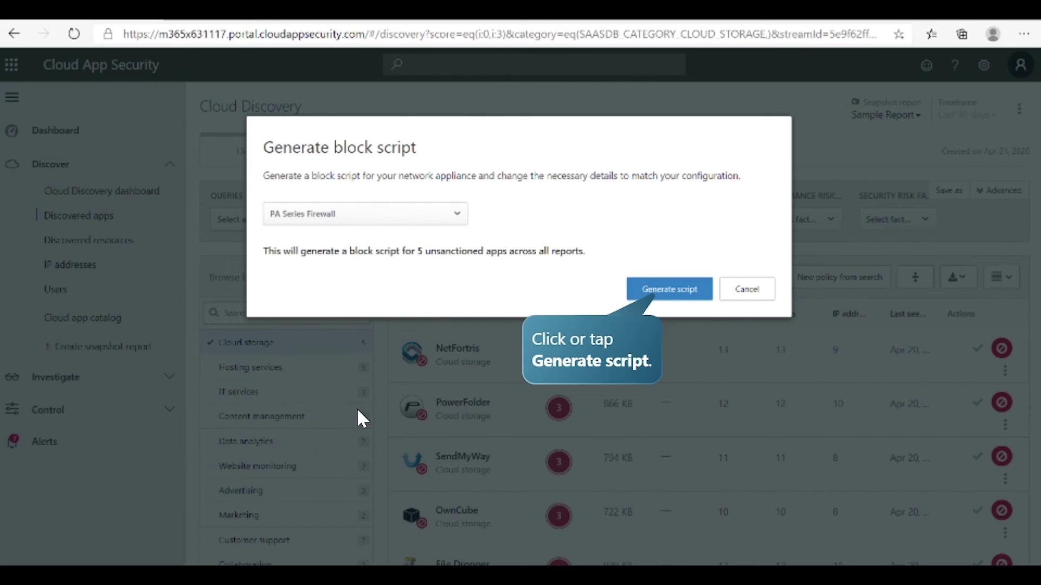
pyautogui.click(646, 298)
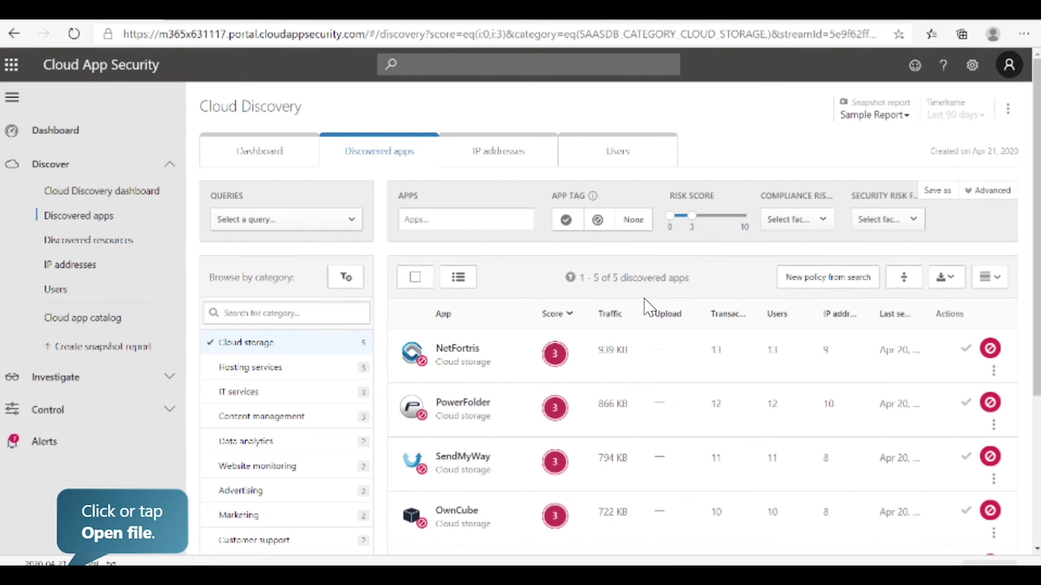
# Open the downloaded Palo Alto block script, review its rules through to the domain patterns, and close the file
pyautogui.click(69, 564)
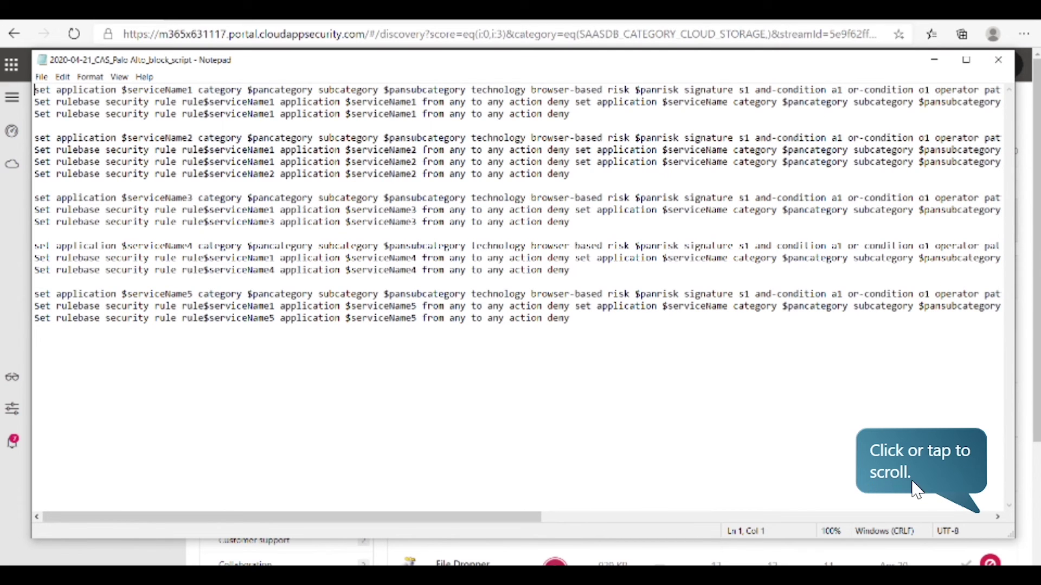
pyautogui.click(998, 517)
pyautogui.moveTo(997, 516); pyautogui.dragTo(998, 516)
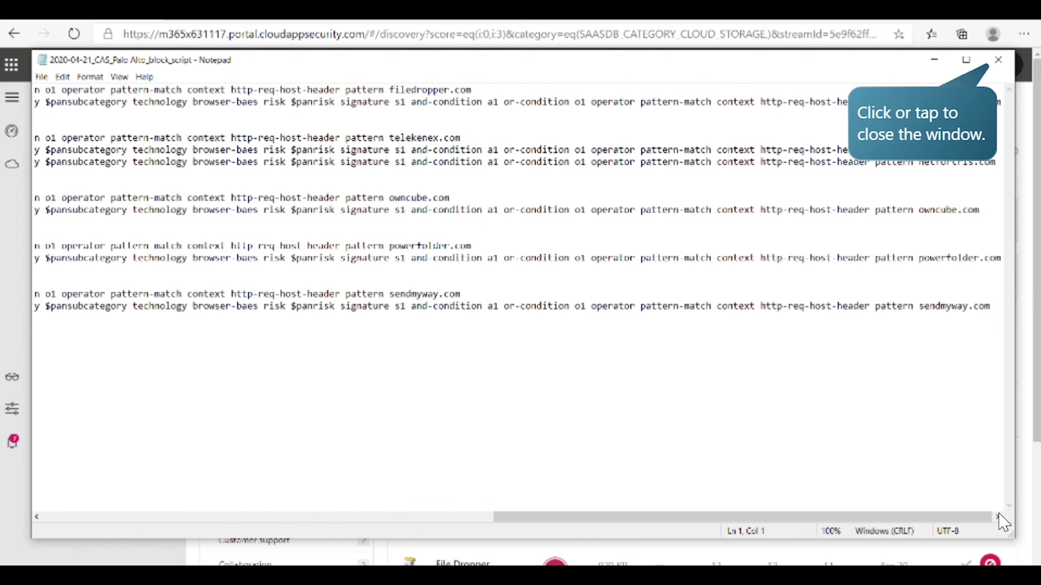
pyautogui.click(998, 69)
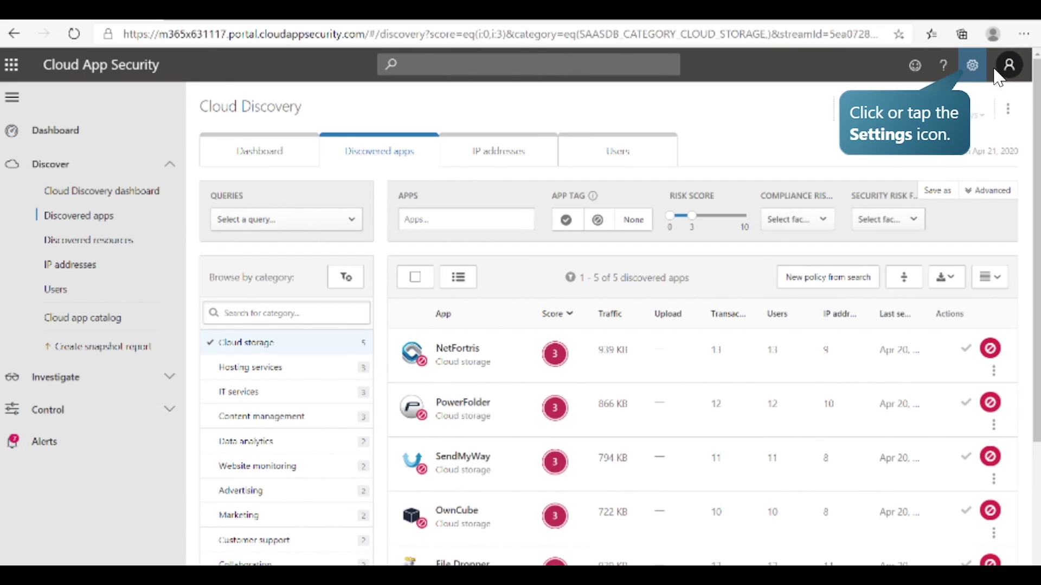
# Enable blocking of unsanctioned apps in the Microsoft Defender for Endpoint settings, save, and consent to automatic app blocking
pyautogui.click(971, 65)
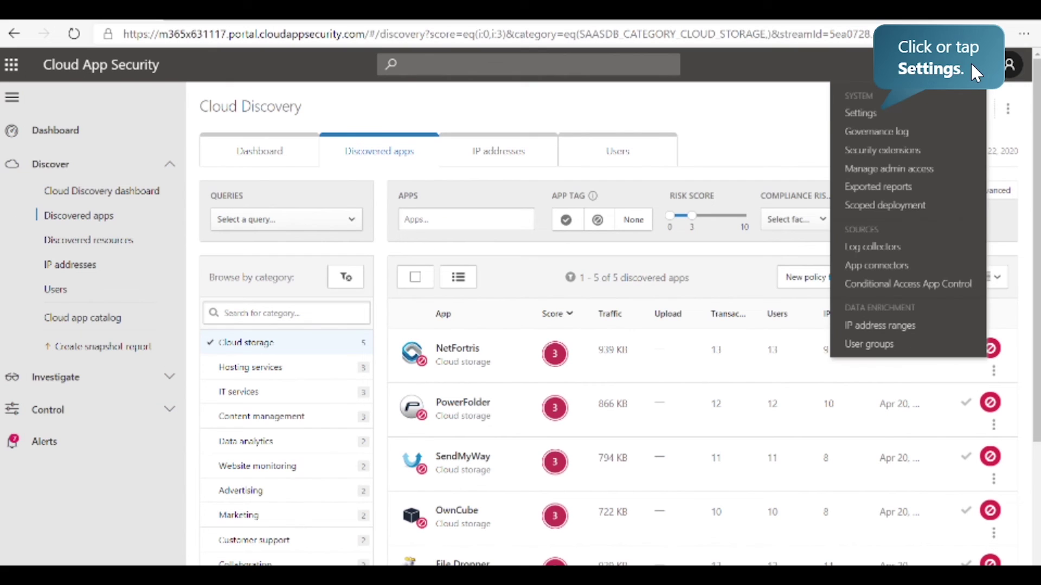
pyautogui.click(883, 115)
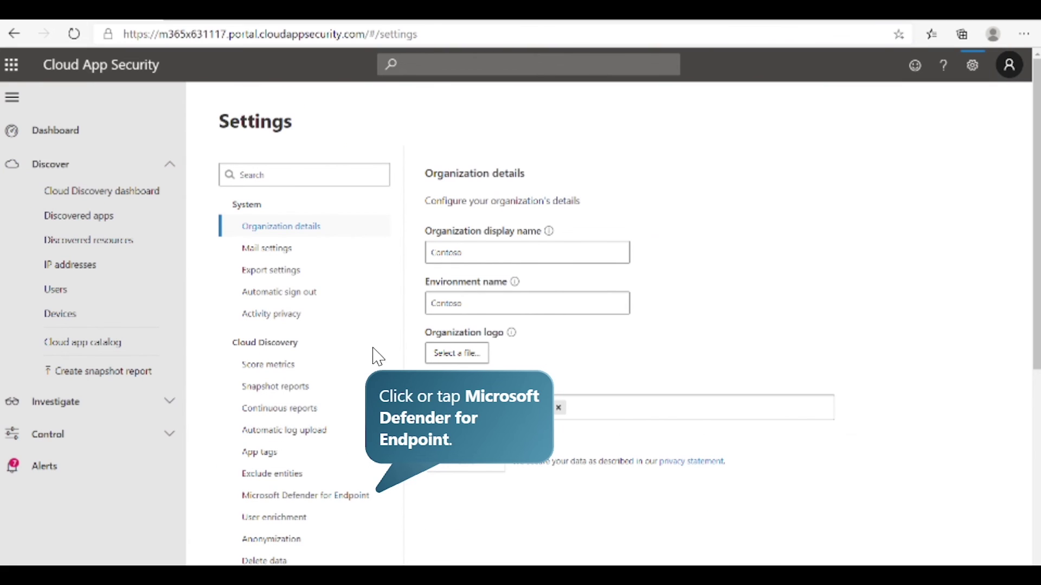
pyautogui.click(299, 509)
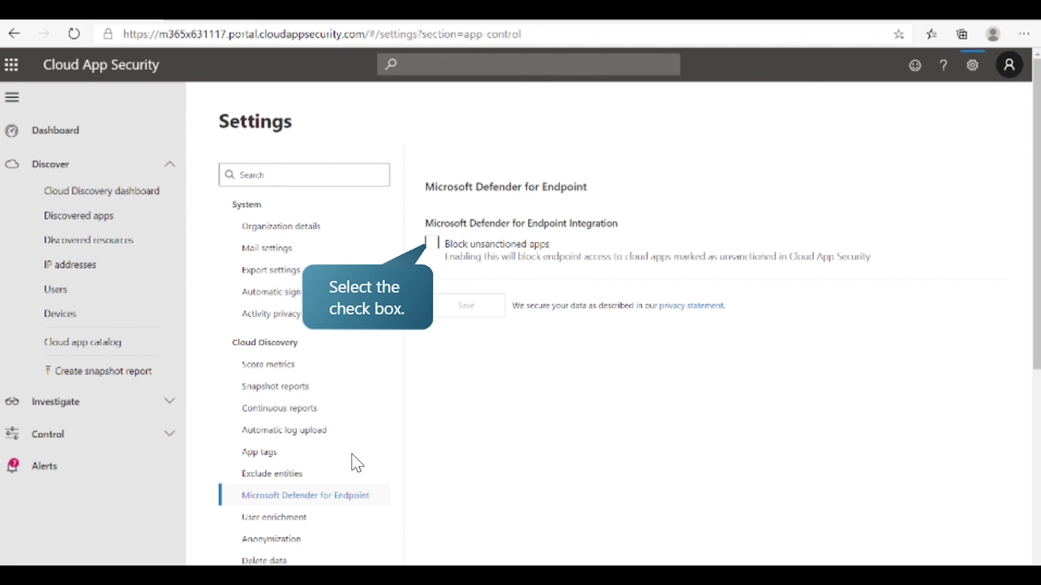
pyautogui.click(459, 245)
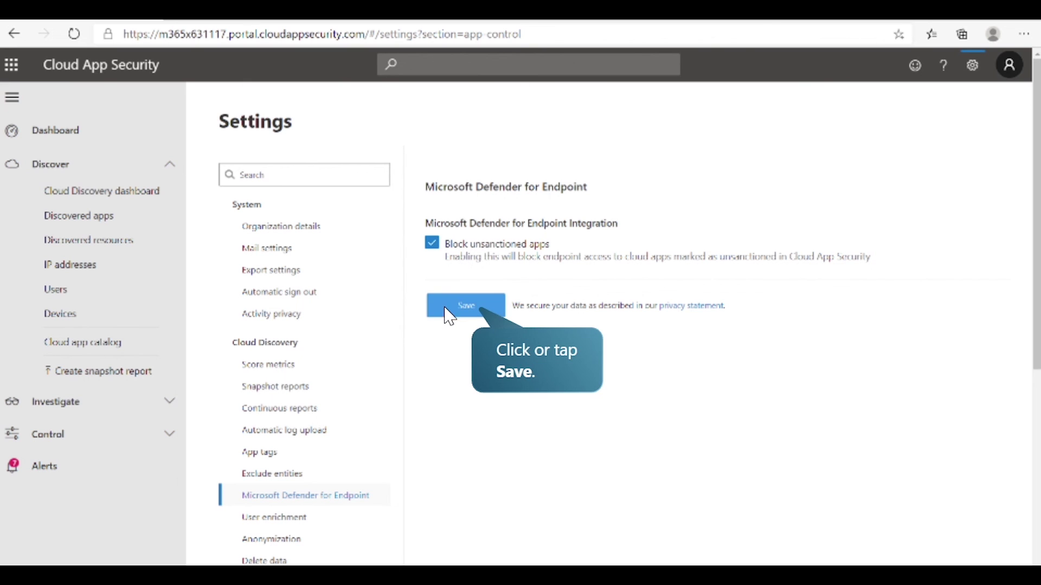
pyautogui.click(447, 307)
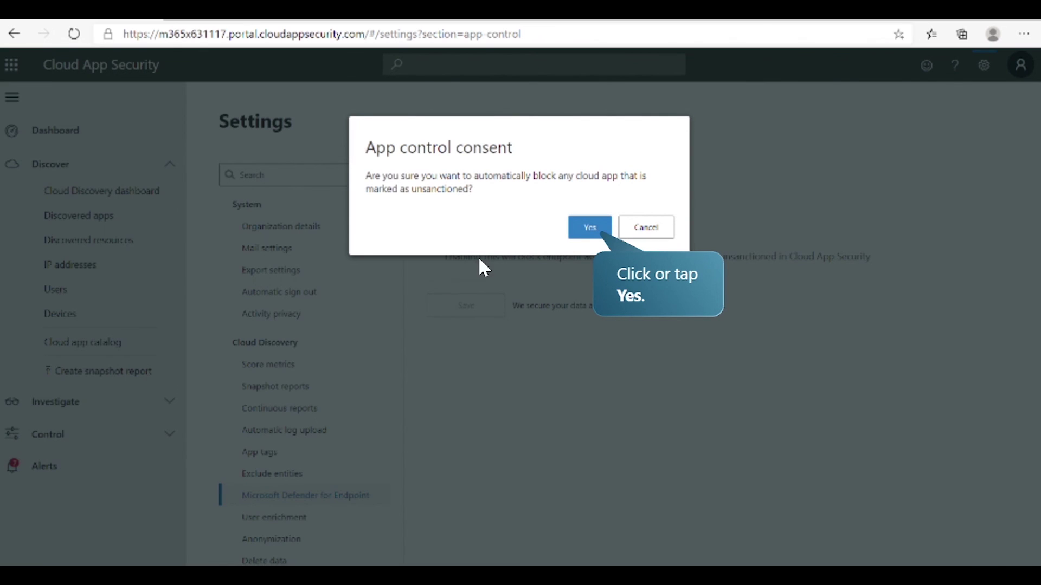
pyautogui.click(583, 228)
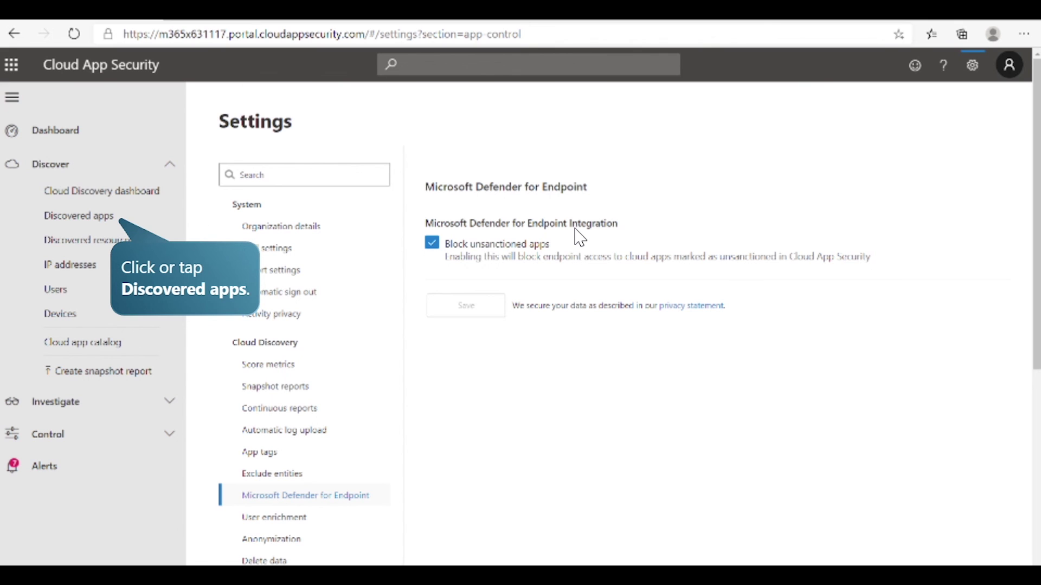
# Return to the discovered apps and generate a Cloud Discovery executive report named Shadow IT Report
pyautogui.click(106, 226)
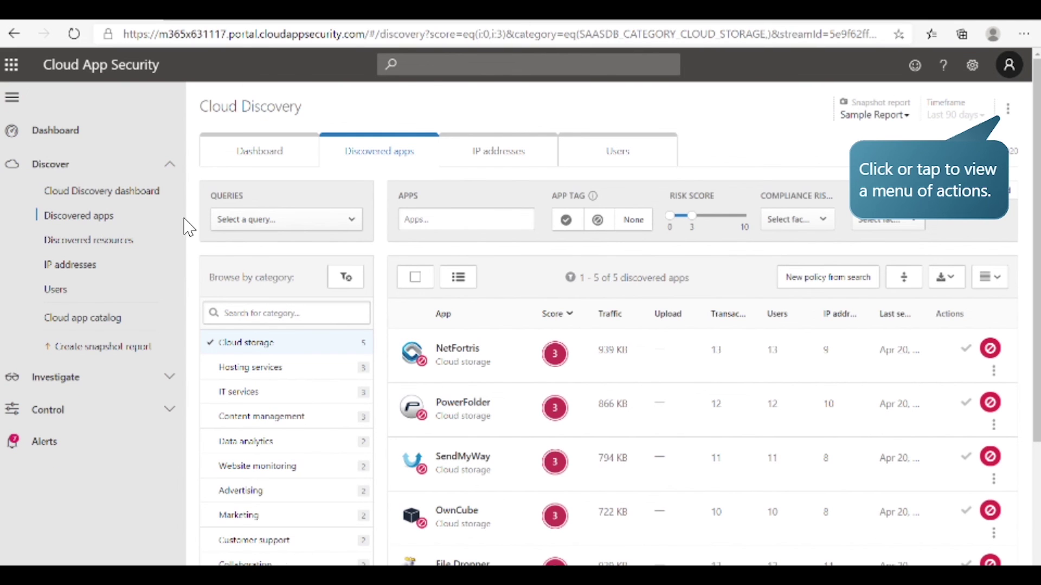
pyautogui.click(1007, 109)
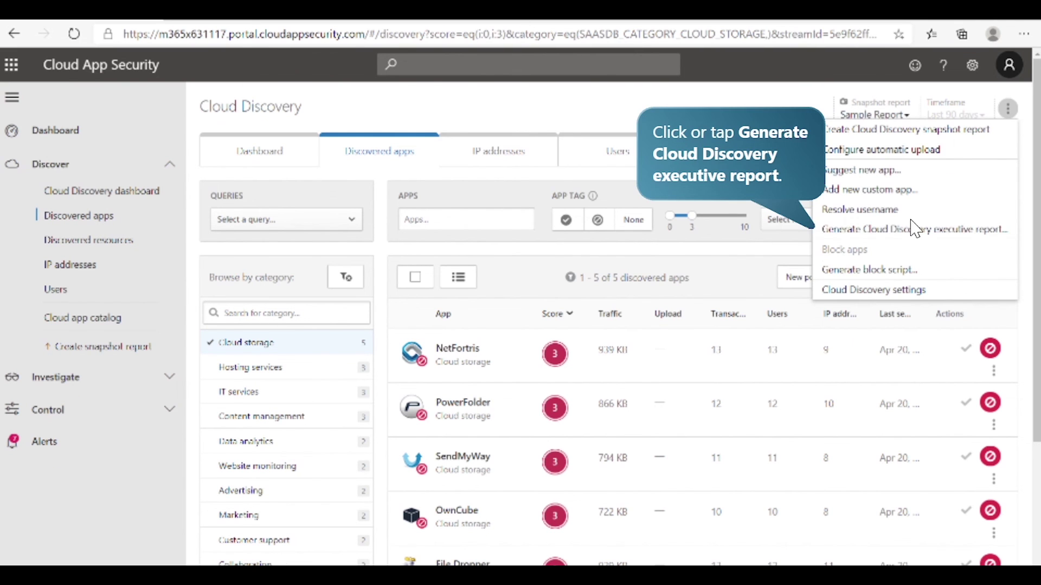
pyautogui.click(876, 231)
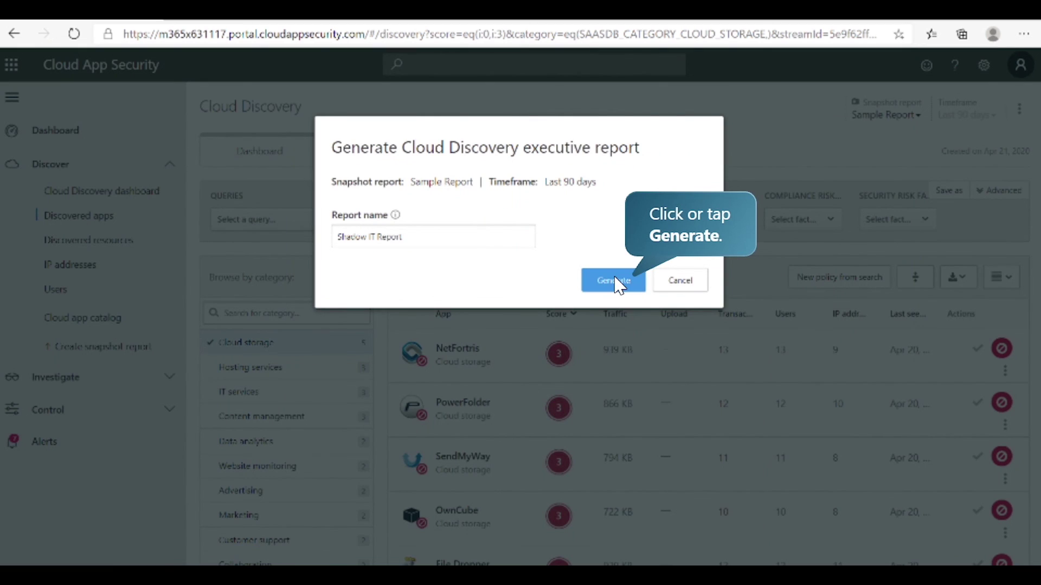
pyautogui.click(617, 283)
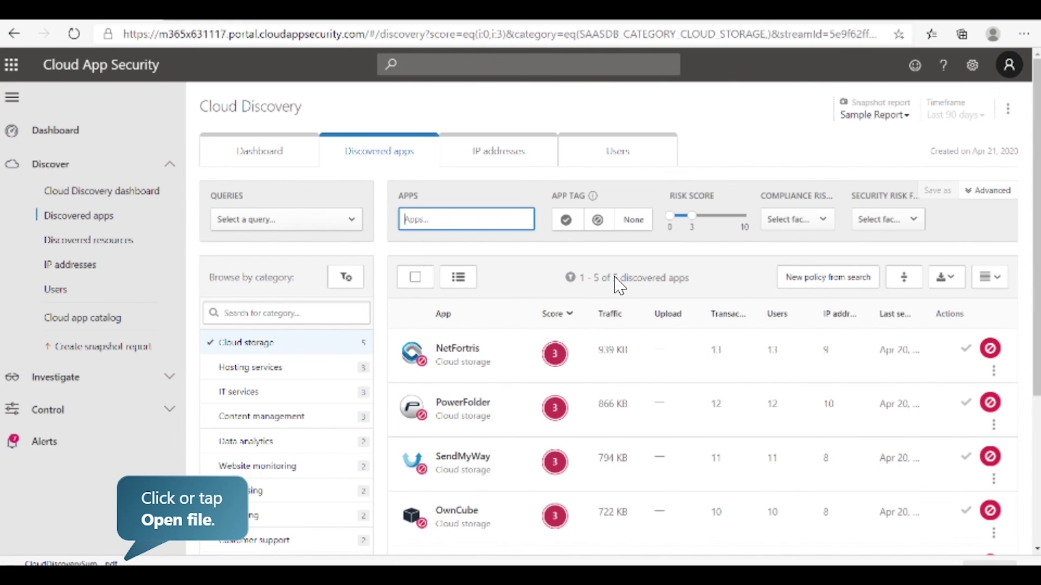
# Open the downloaded Shadow IT Report PDF and review its overview, apps per category by risk level, and top apps by traffic
pyautogui.click(149, 556)
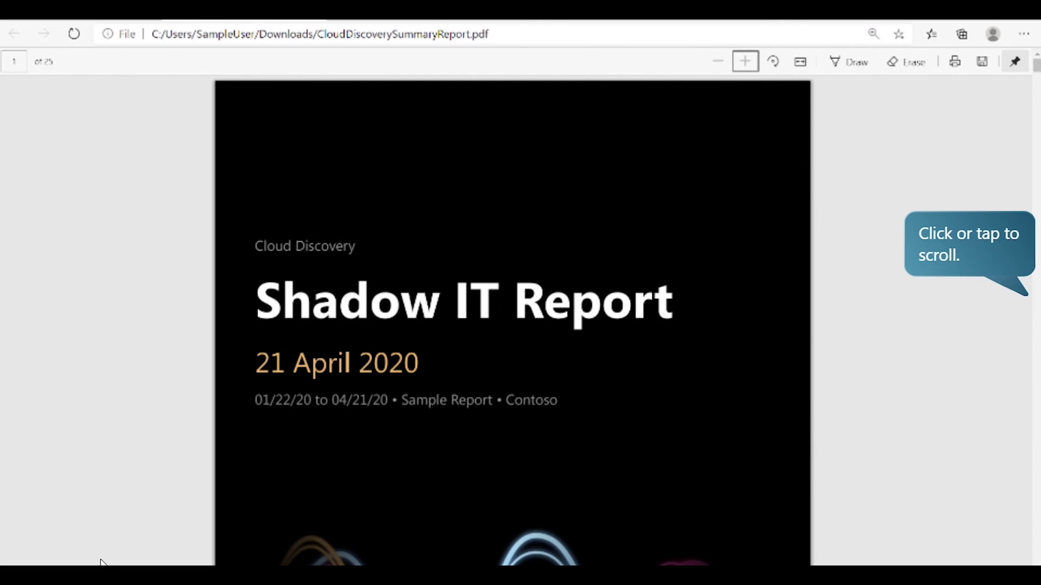
pyautogui.click(992, 234)
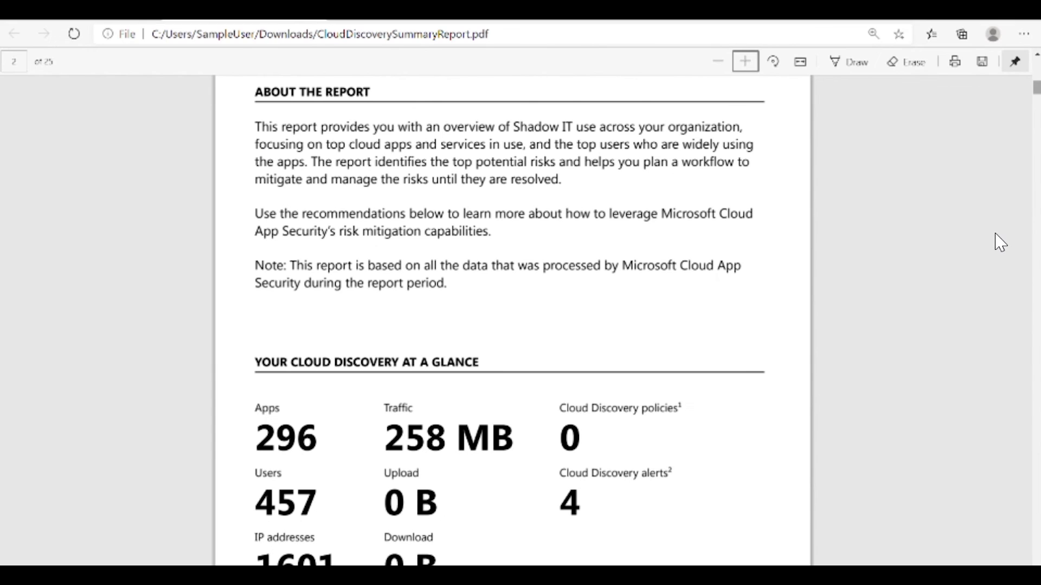
pyautogui.click(1037, 239)
pyautogui.click(1036, 240)
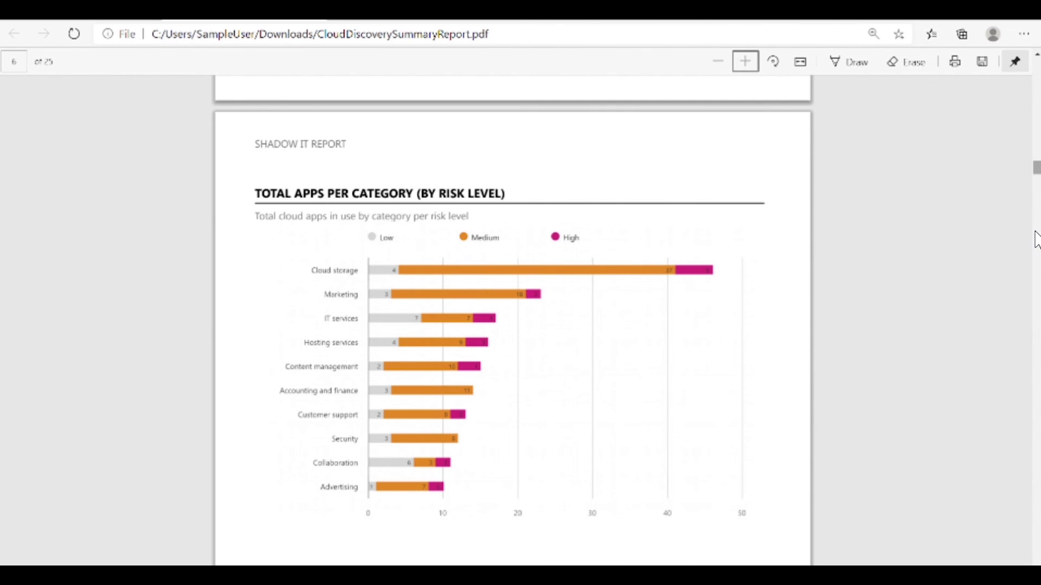
pyautogui.click(1036, 239)
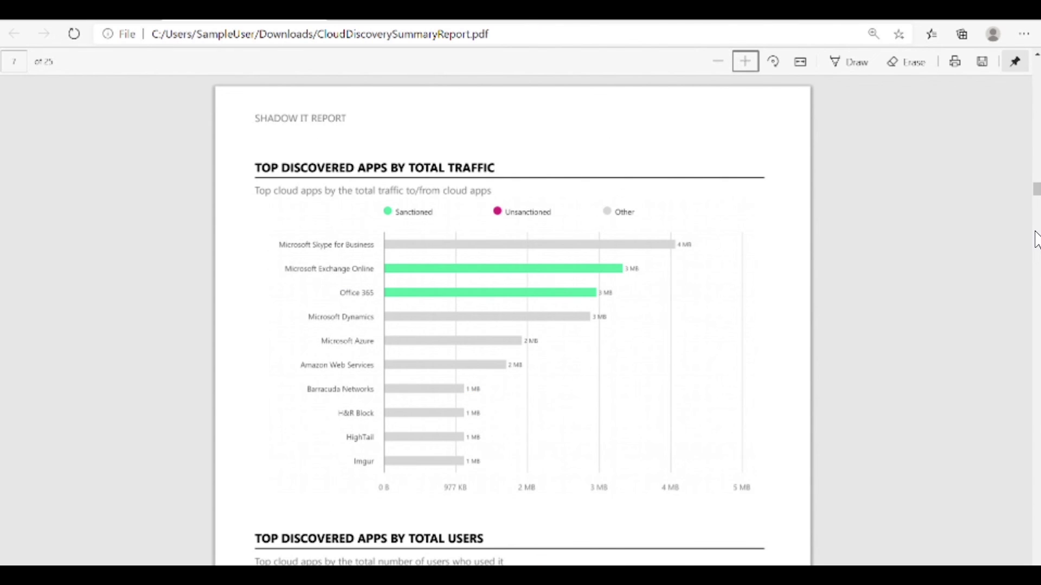